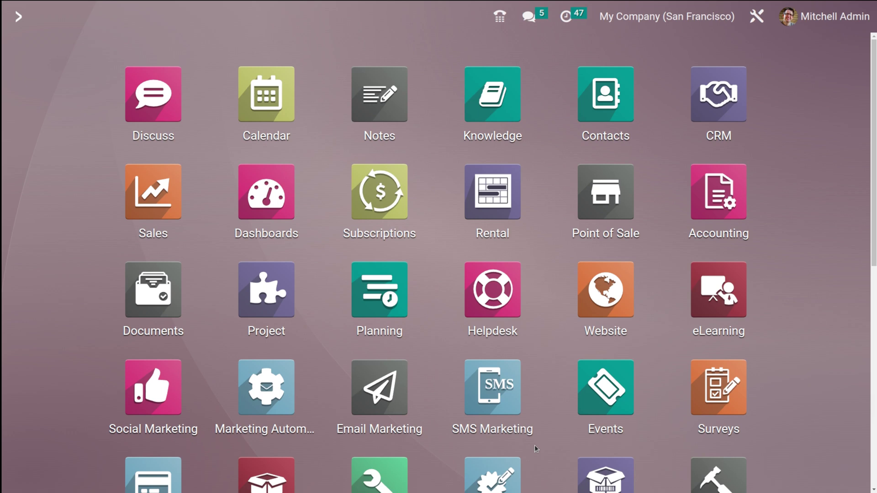
Step: Open the Work Orders report in the Manufacturing app and dismiss the open chat windows
type("manufa")
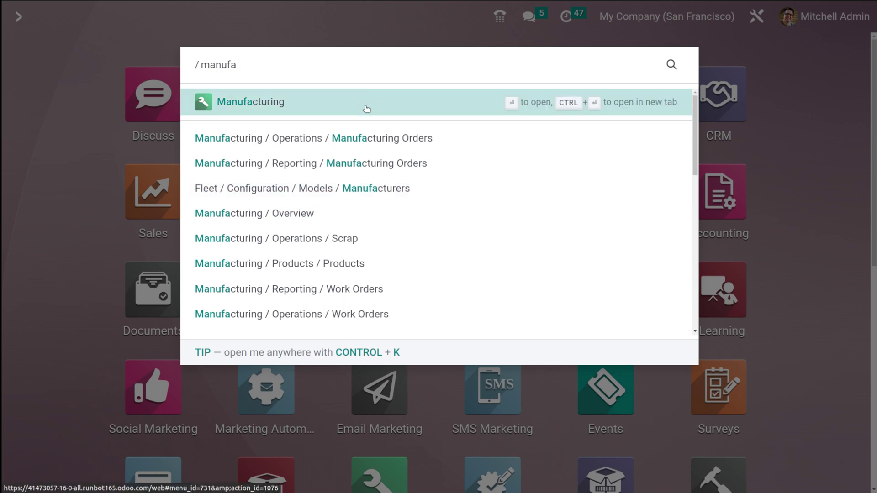
left_click(365, 107)
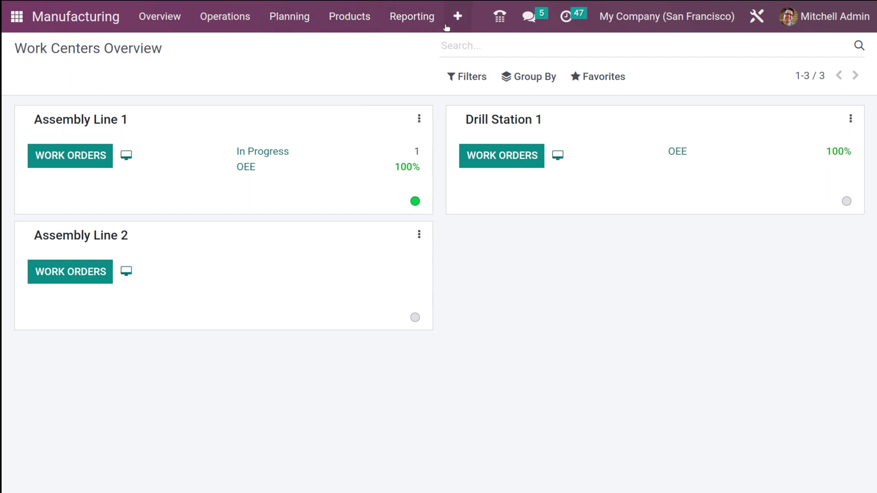
left_click(412, 18)
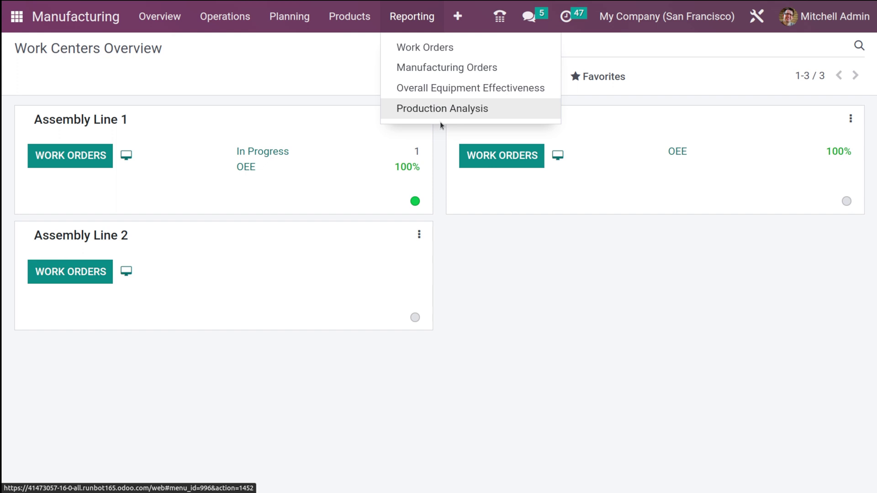
left_click(417, 42)
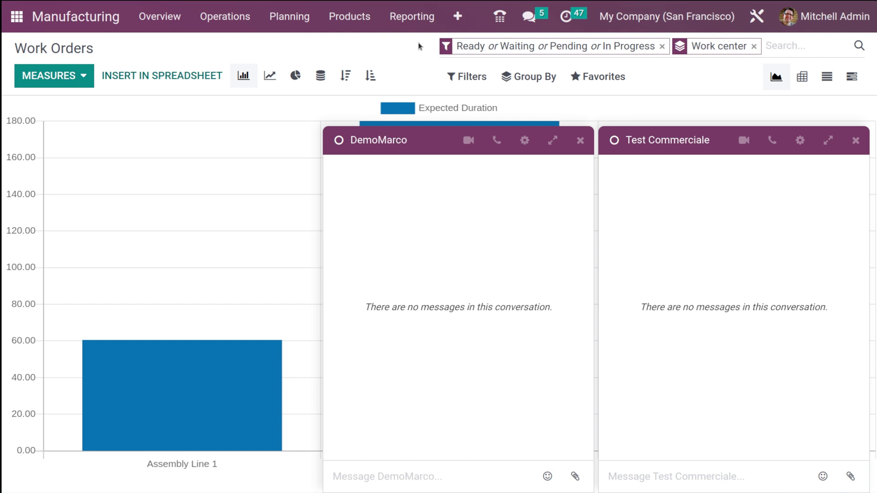
left_click(855, 140)
Step: View the work orders in the pivot, list and Gantt views, and return to the graph view
mouse_move(468, 135)
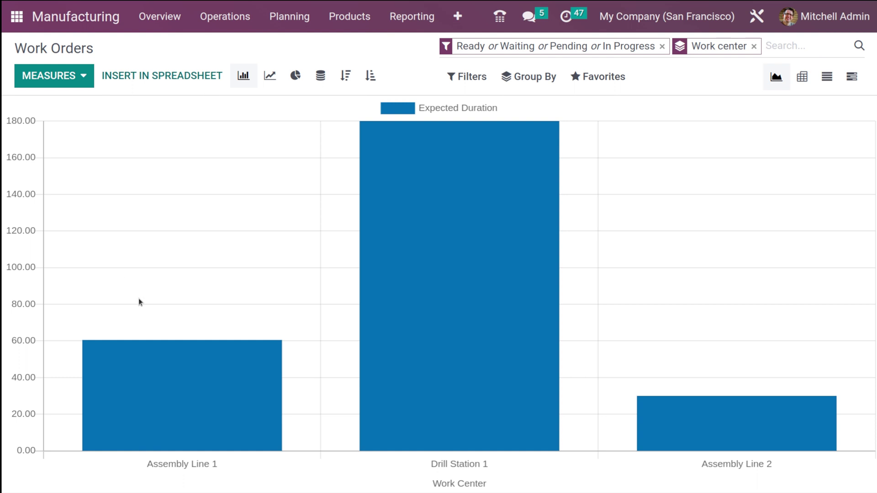
left_click(802, 73)
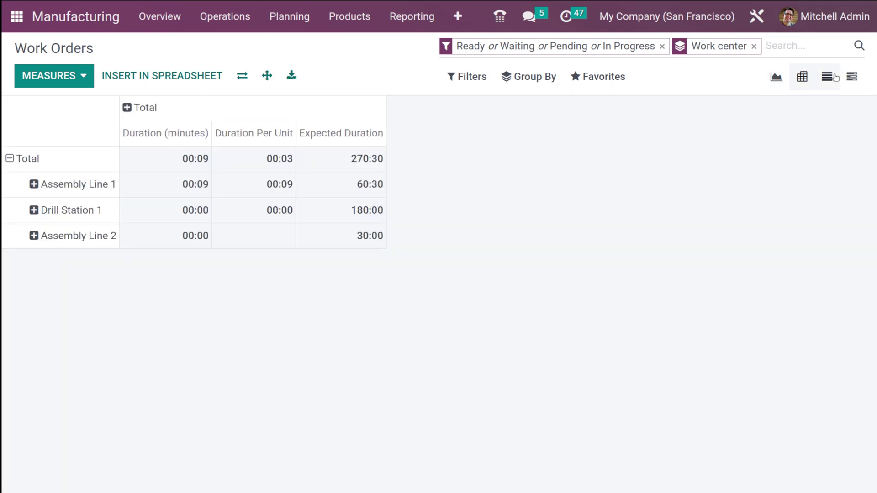
left_click(834, 77)
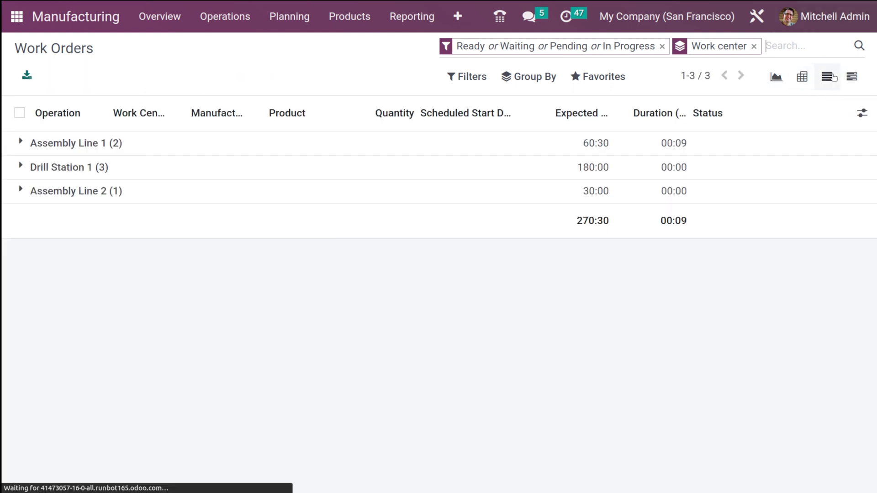
left_click(858, 77)
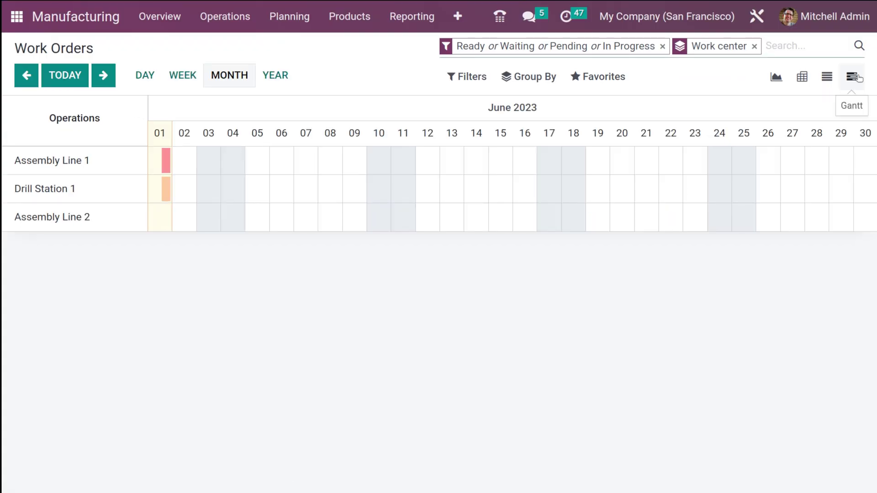
left_click(775, 77)
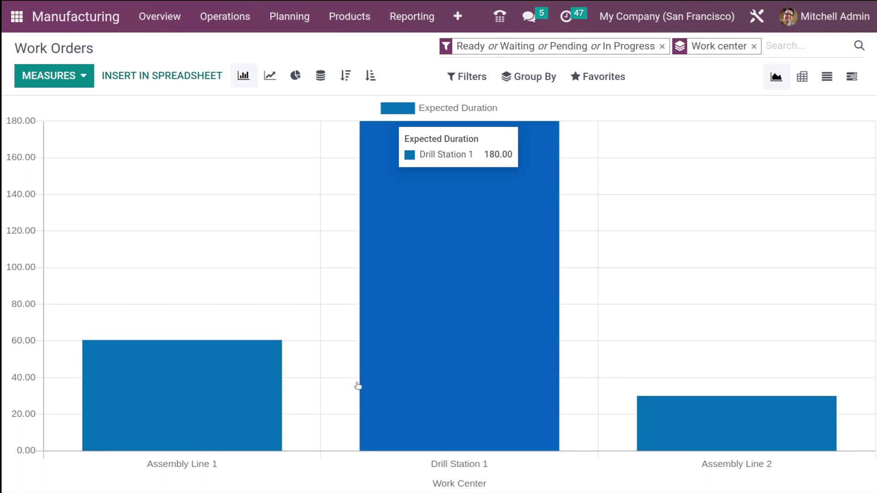
mouse_move(554, 380)
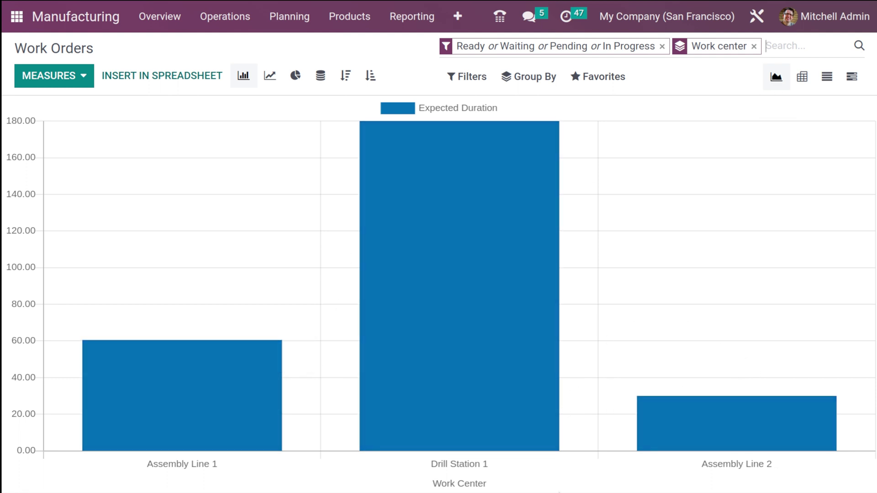
Step: Compare the work orders chart using the Quantity and Count measures, and restore the Expected Duration measure
left_click(85, 82)
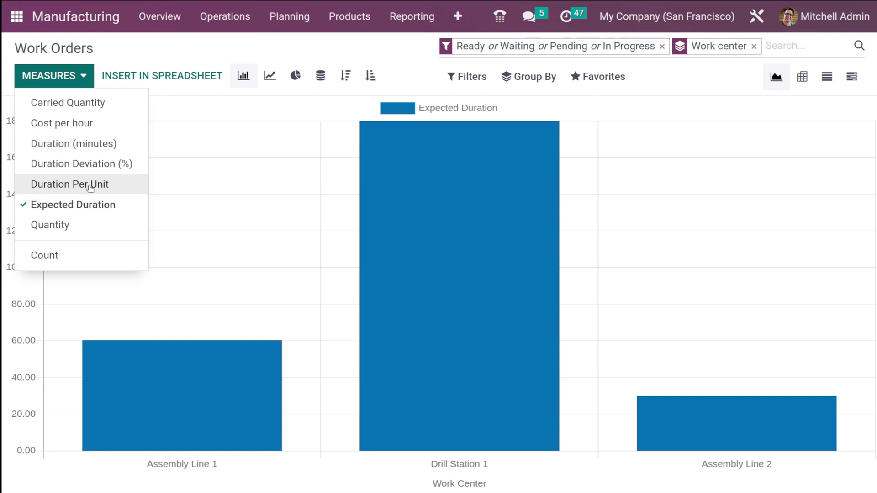
left_click(86, 226)
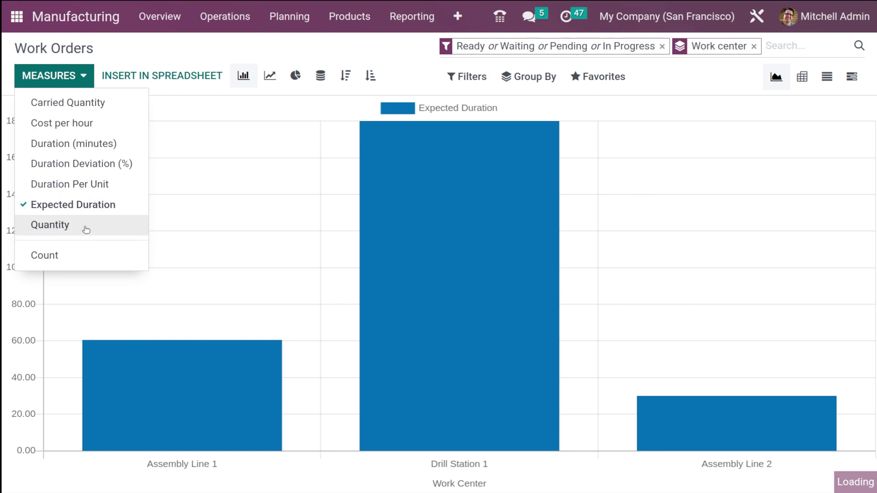
left_click(75, 257)
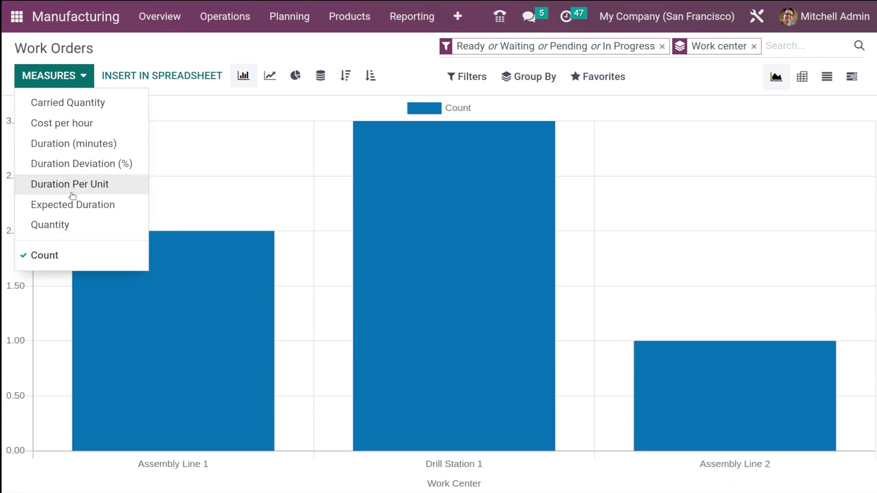
left_click(105, 204)
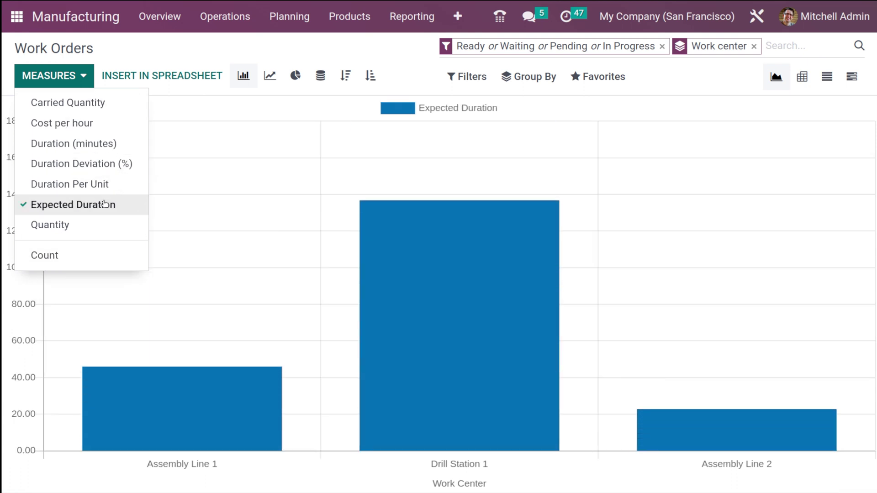
left_click(123, 54)
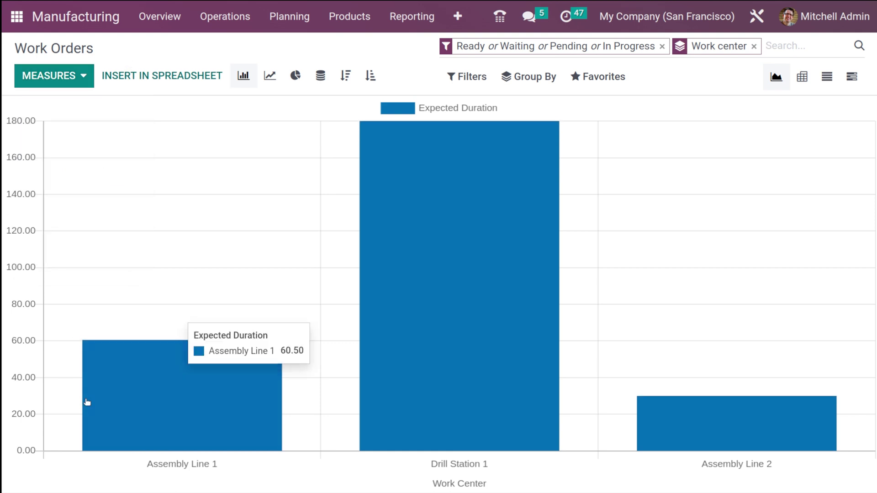
mouse_move(254, 409)
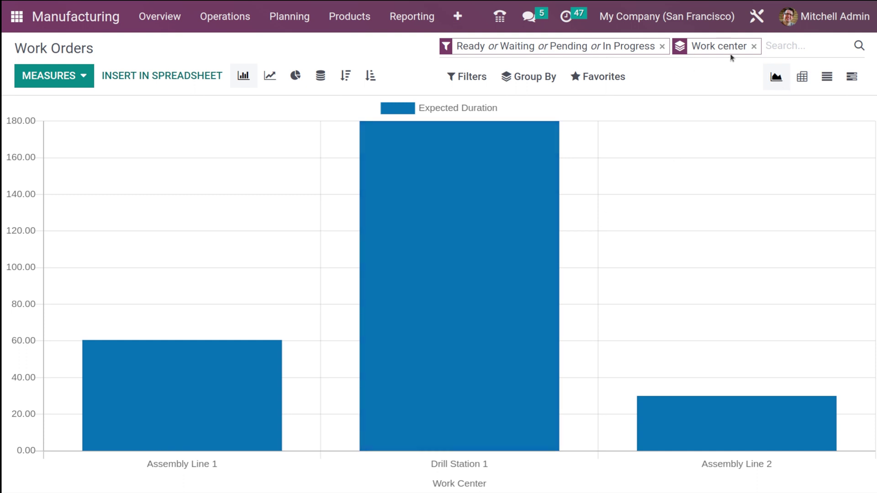
Step: Remove the default status filter and the Work center grouping from the Work Orders search
key("BackSpace")
key("BackSpace")
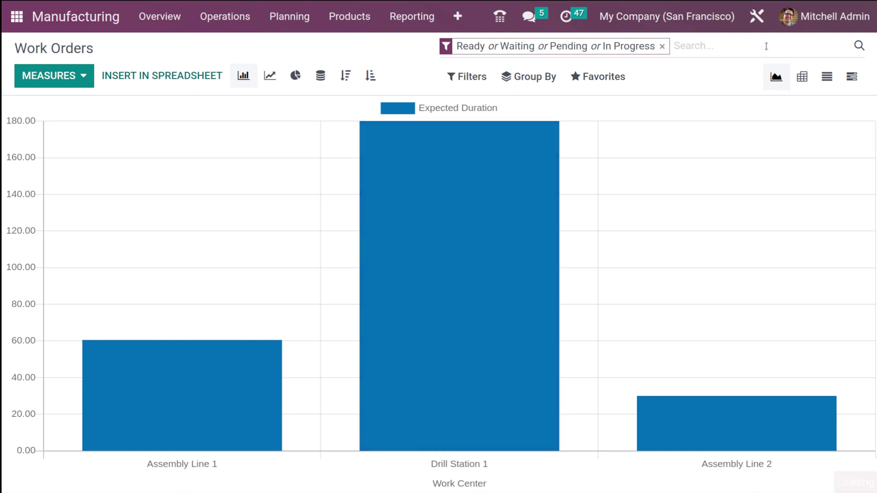
mouse_move(459, 238)
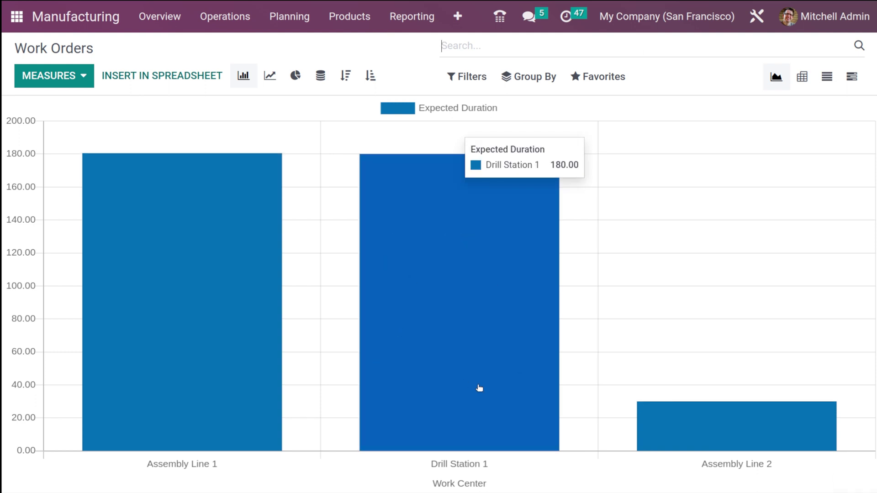
mouse_move(170, 448)
Step: Check the chart under the Ready, Waiting, Pending, In Progress, Done and Late filters individually, clearing each, and view the start date and custom filter options
left_click(468, 75)
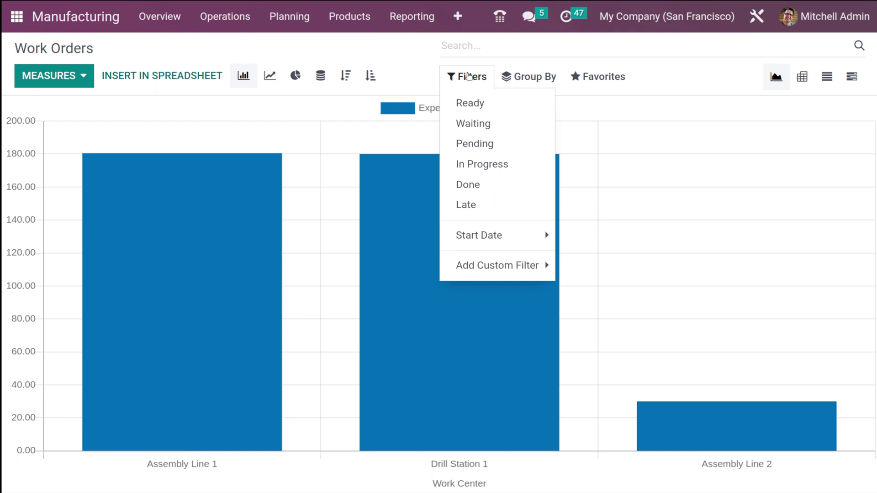
left_click(475, 103)
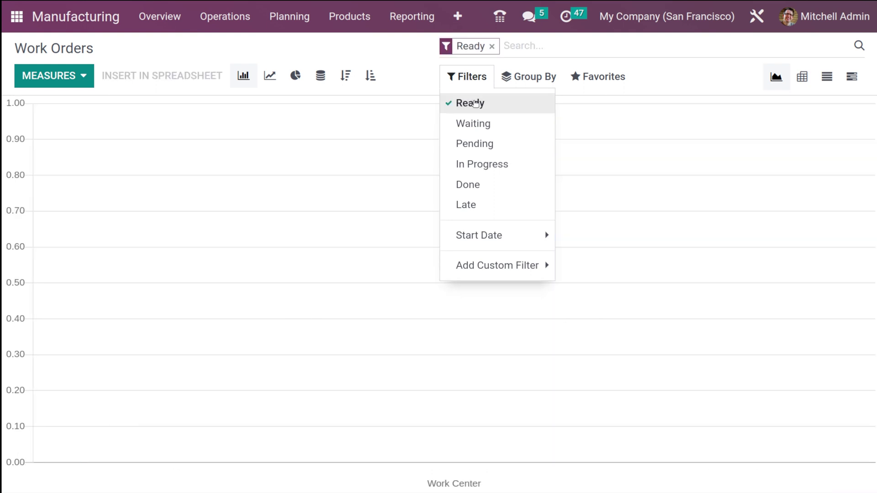
left_click(475, 103)
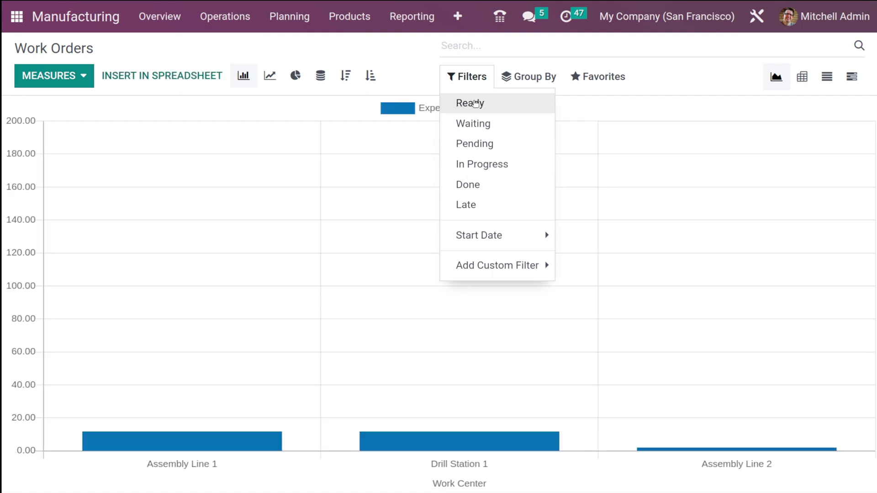
left_click(487, 127)
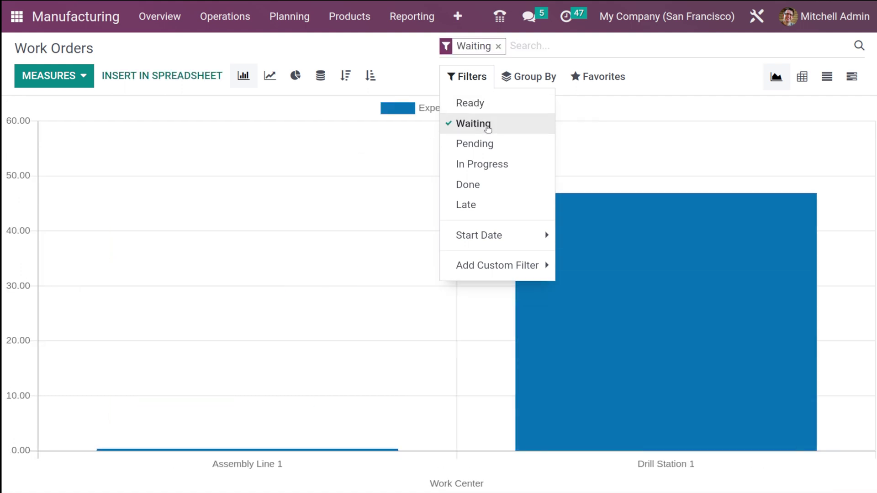
left_click(488, 127)
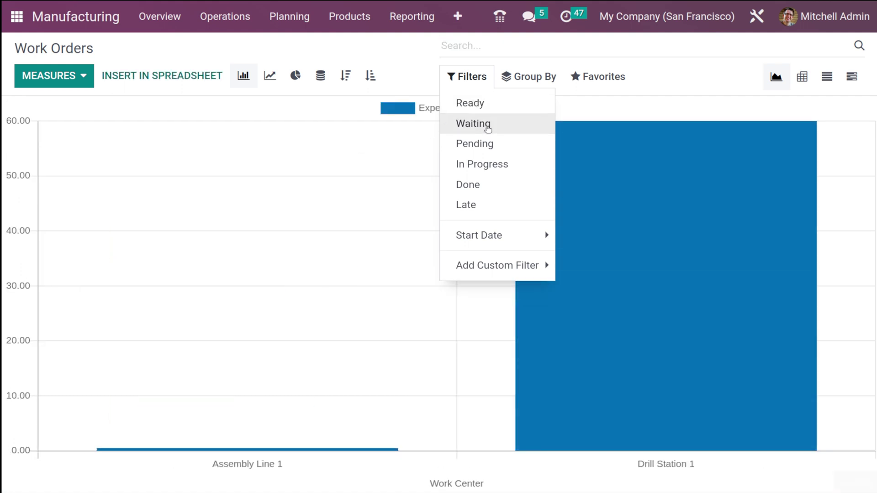
left_click(489, 144)
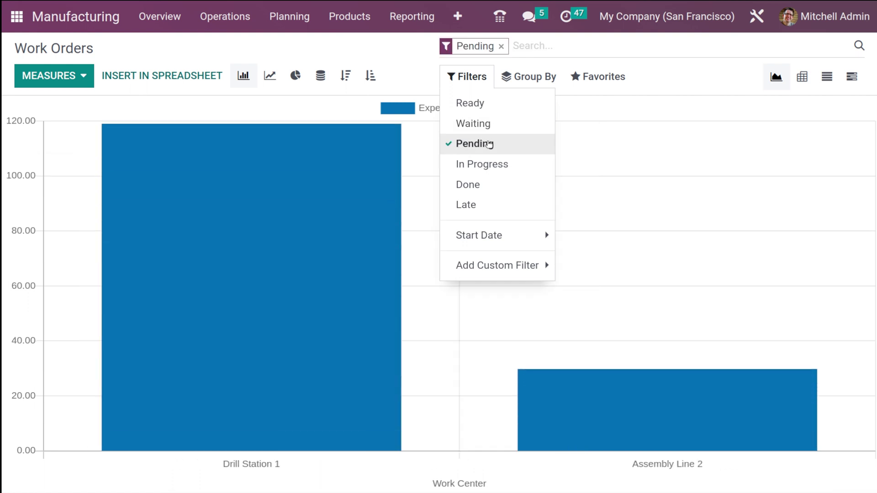
left_click(489, 143)
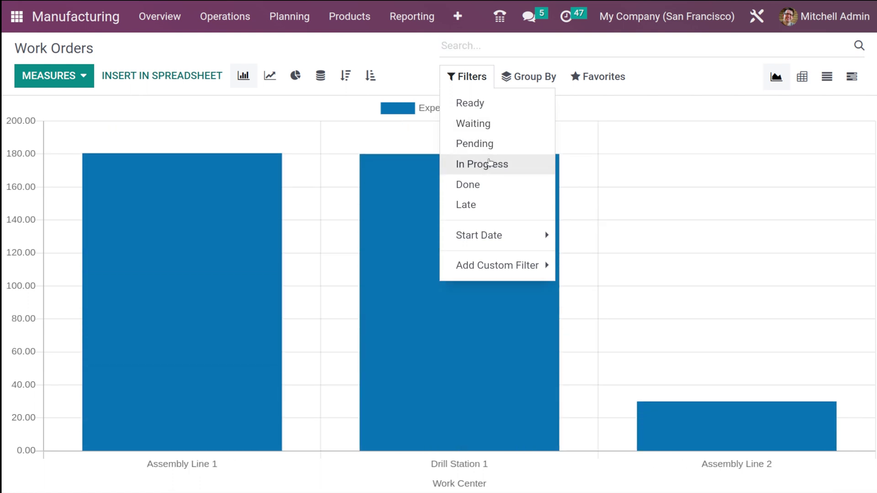
left_click(489, 162)
left_click(489, 162)
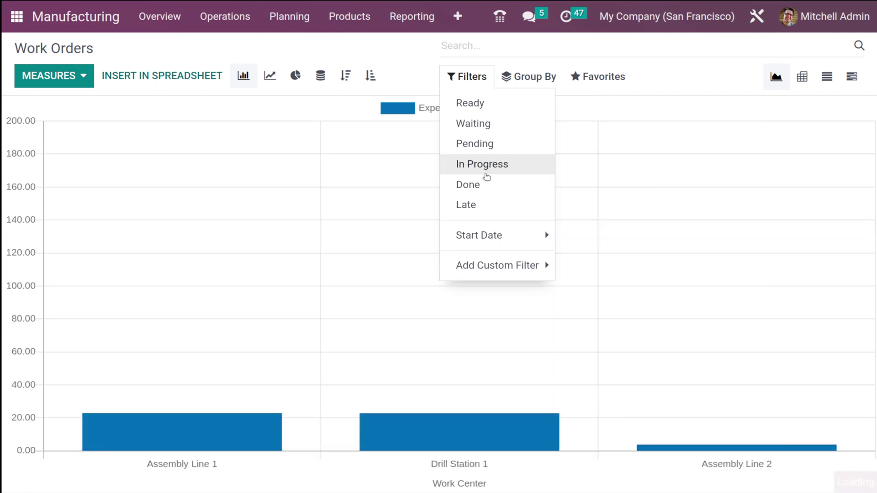
left_click(485, 184)
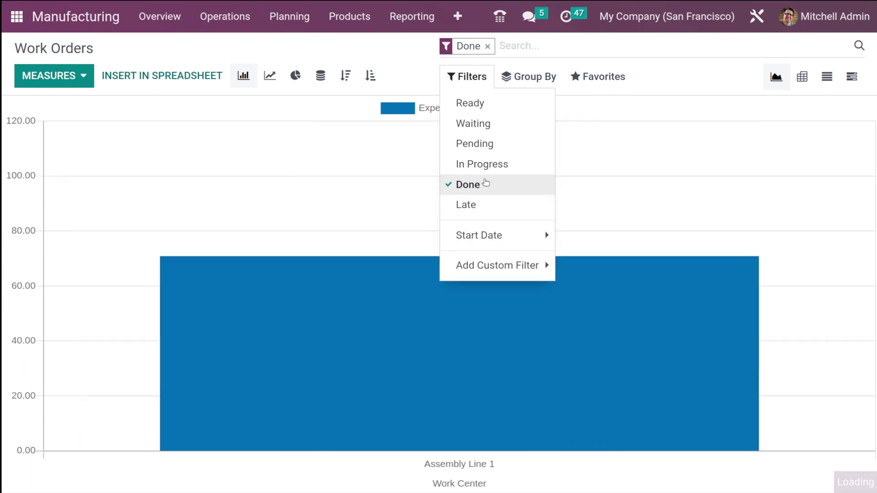
left_click(485, 183)
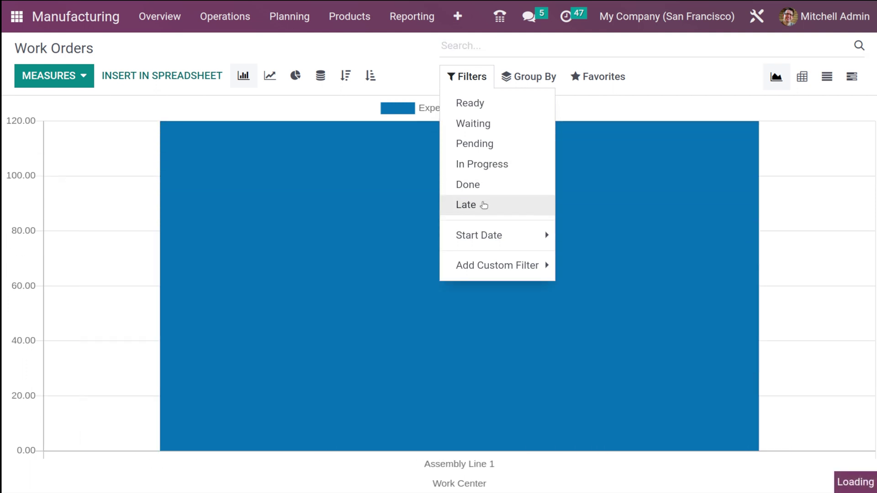
left_click(483, 205)
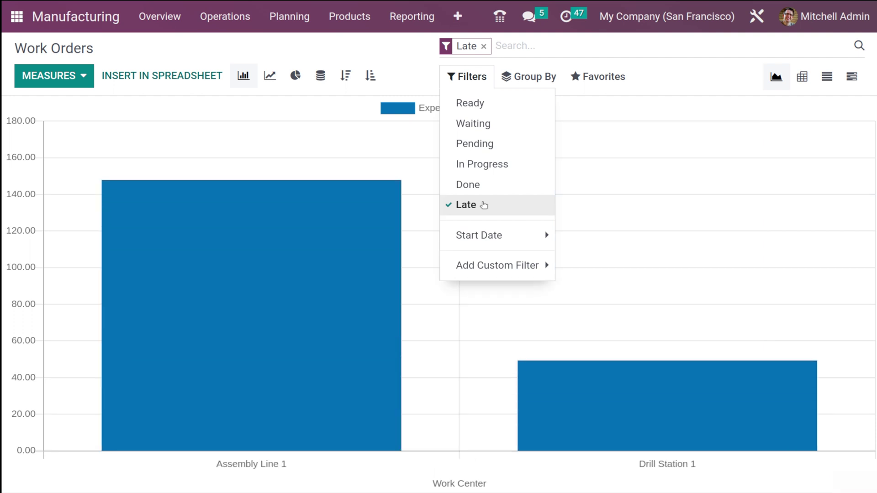
left_click(484, 205)
left_click(492, 246)
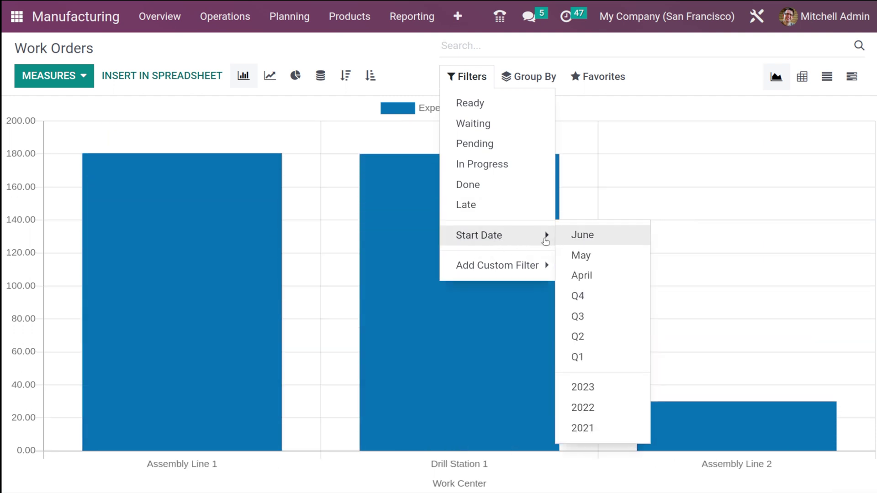
left_click(519, 270)
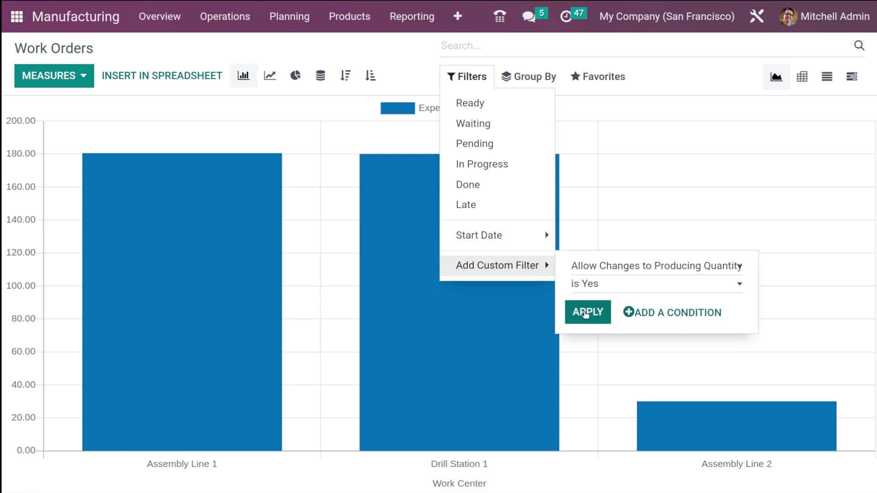
Step: Group the work orders chart by Product, with Work center as the second grouping level
left_click(529, 76)
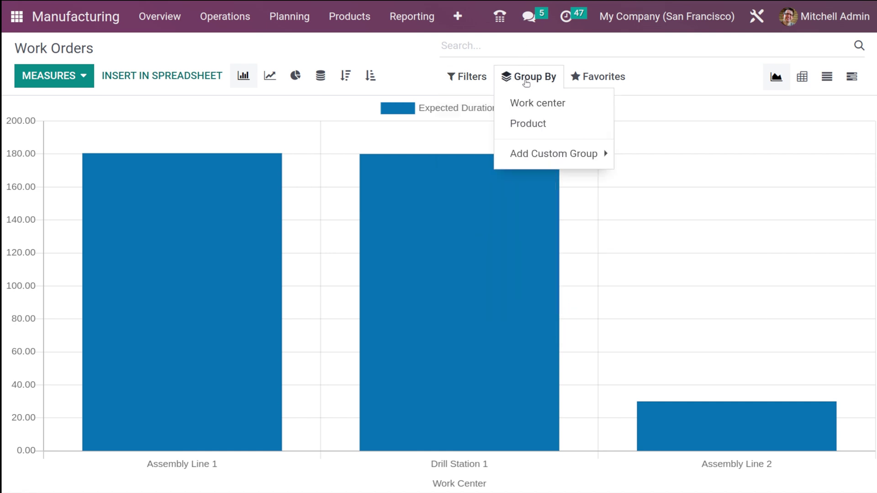
left_click(537, 103)
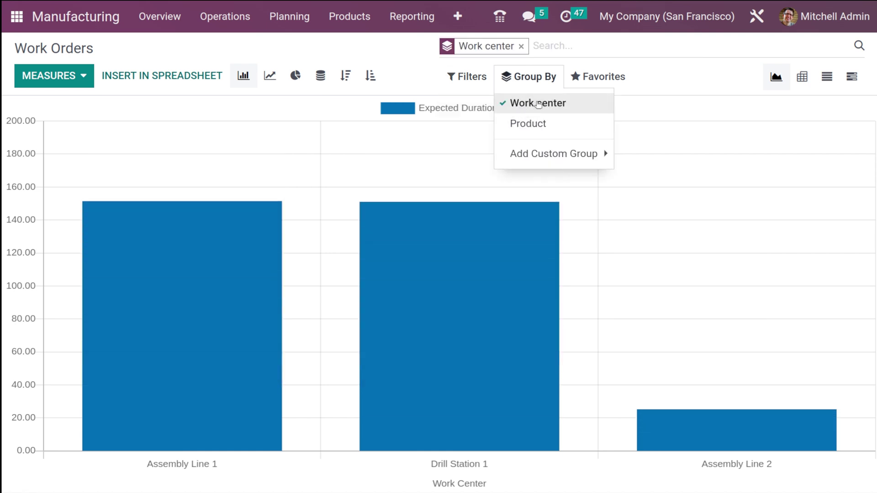
left_click(548, 125)
left_click(530, 102)
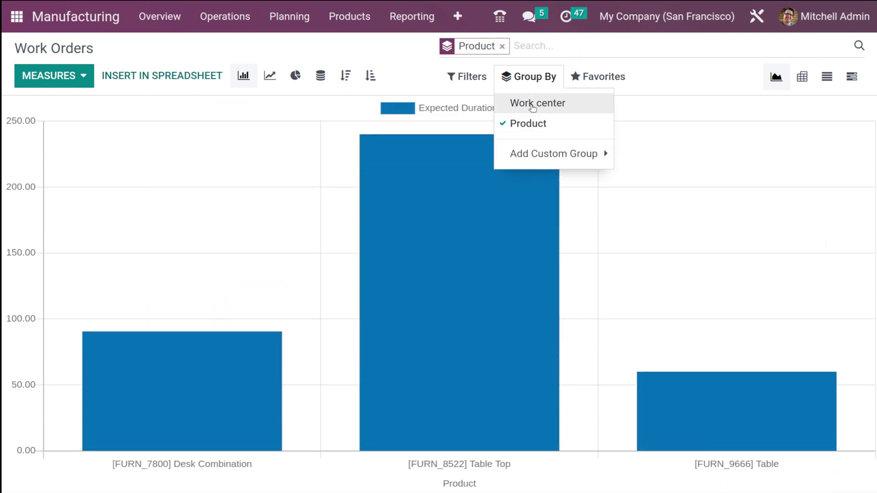
left_click(534, 103)
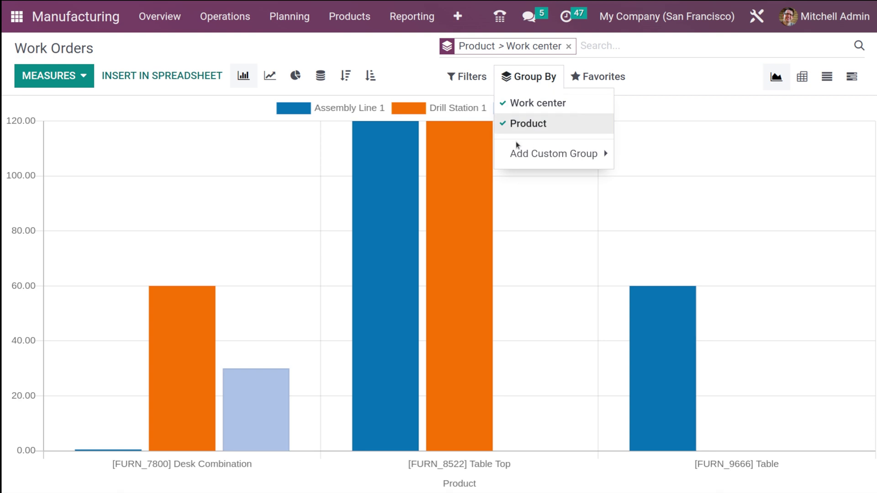
Step: View the custom grouping options and remove the Product > Work center grouping from the Work Orders search
left_click(538, 154)
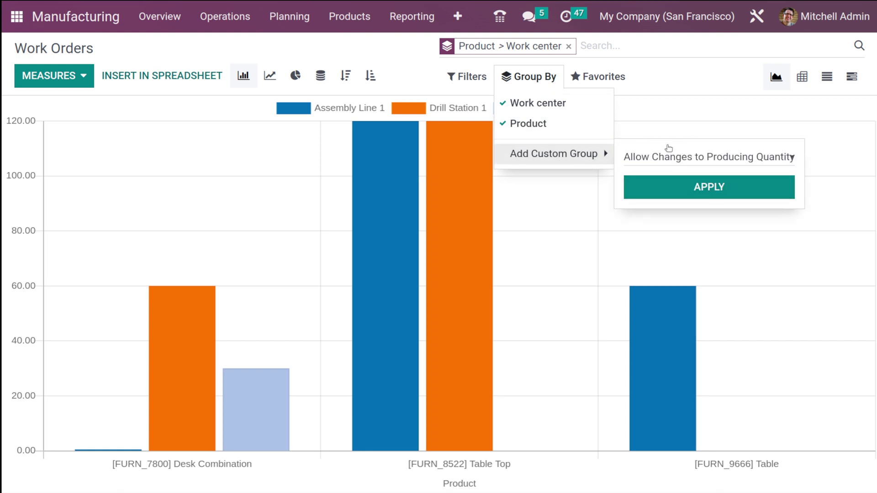
left_click(599, 72)
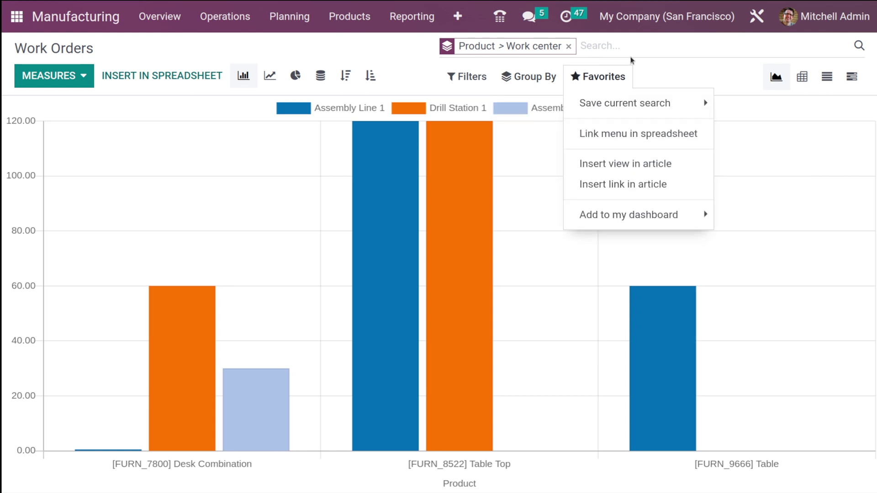
left_click(568, 46)
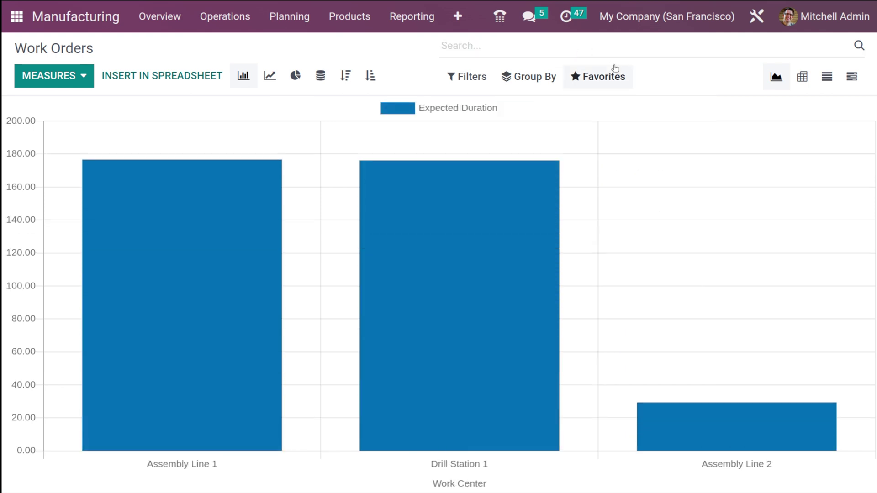
Step: Review the favorites options of the Work Orders chart, including saving the current search and adding it to the dashboard
left_click(597, 77)
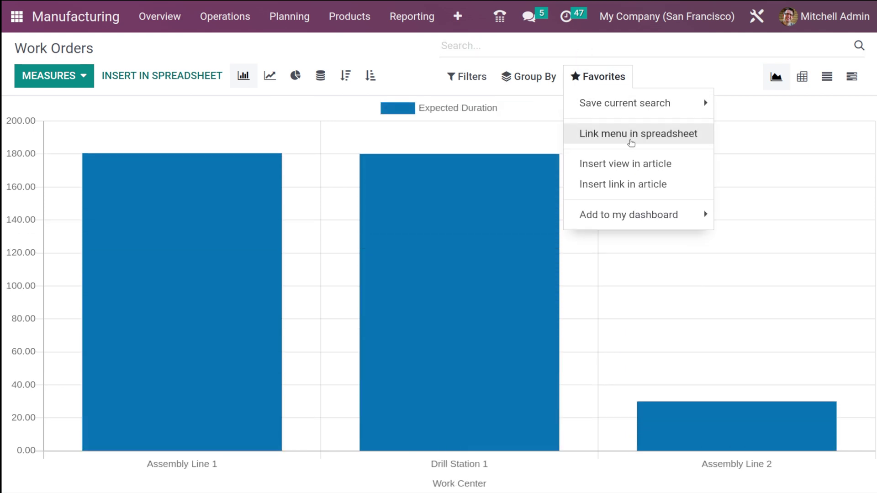
left_click(582, 106)
mouse_move(612, 217)
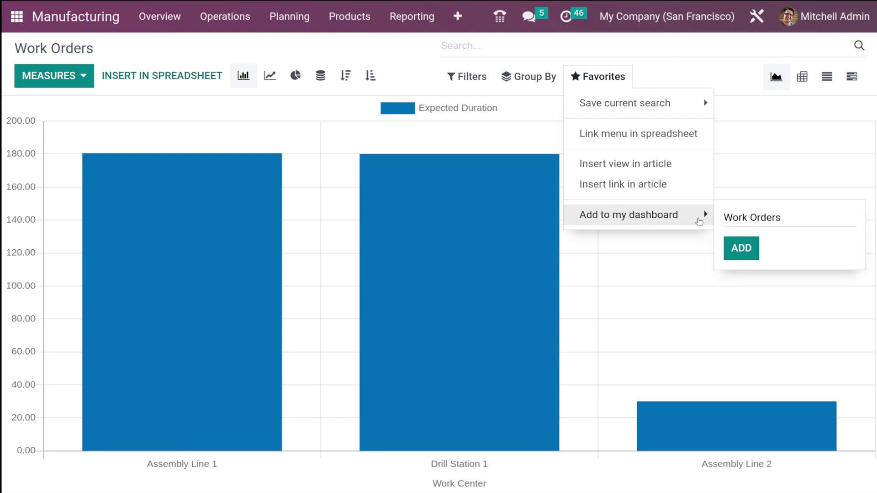
left_click(667, 74)
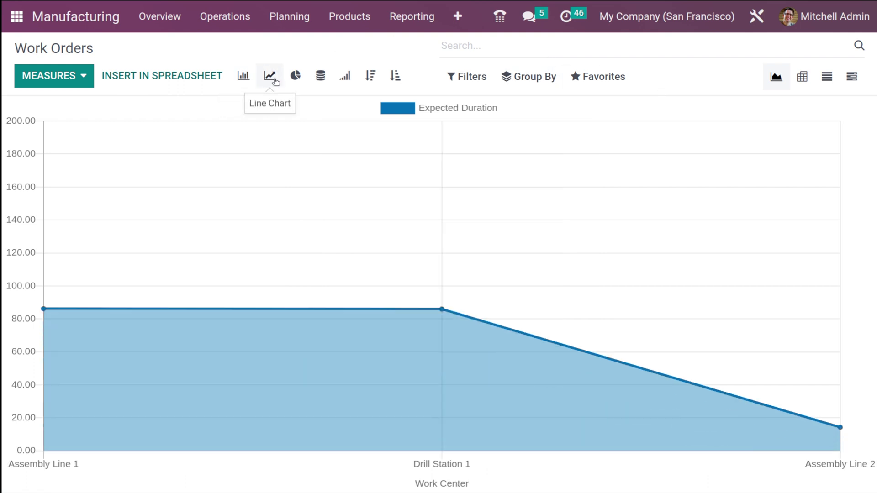
Step: Compare the work orders data as a line chart and a pie chart, and return to the line chart
left_click(273, 79)
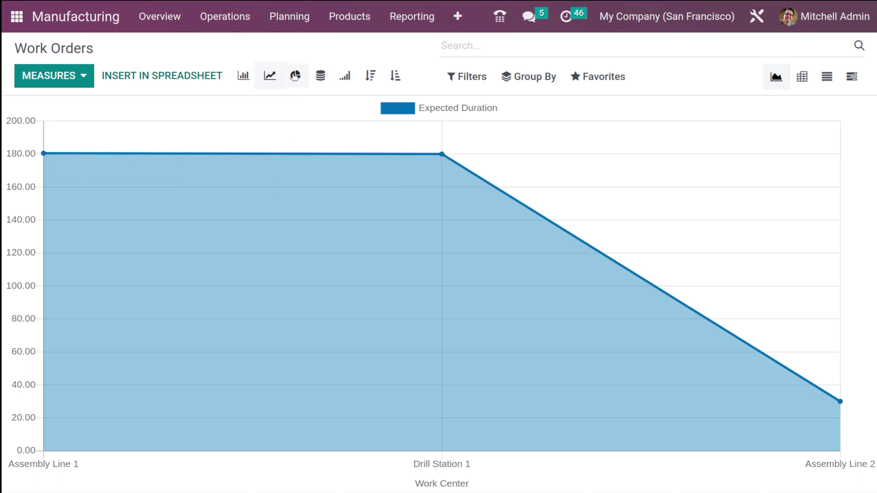
left_click(292, 77)
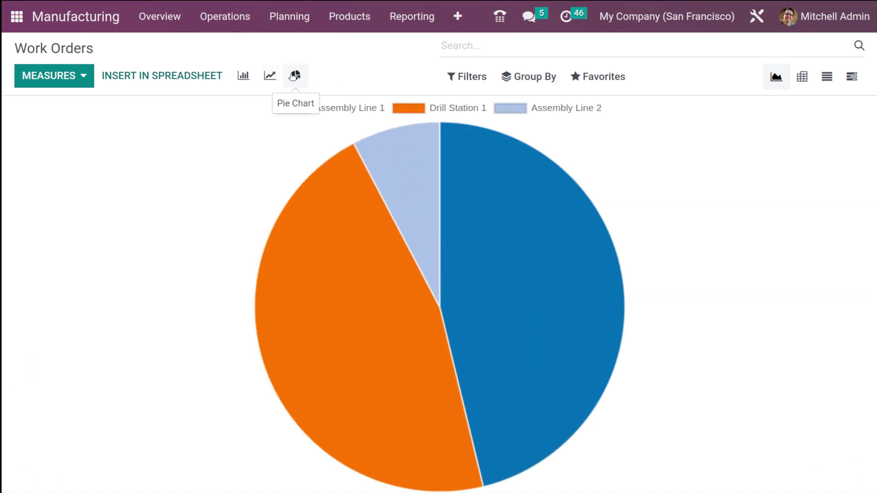
left_click(269, 76)
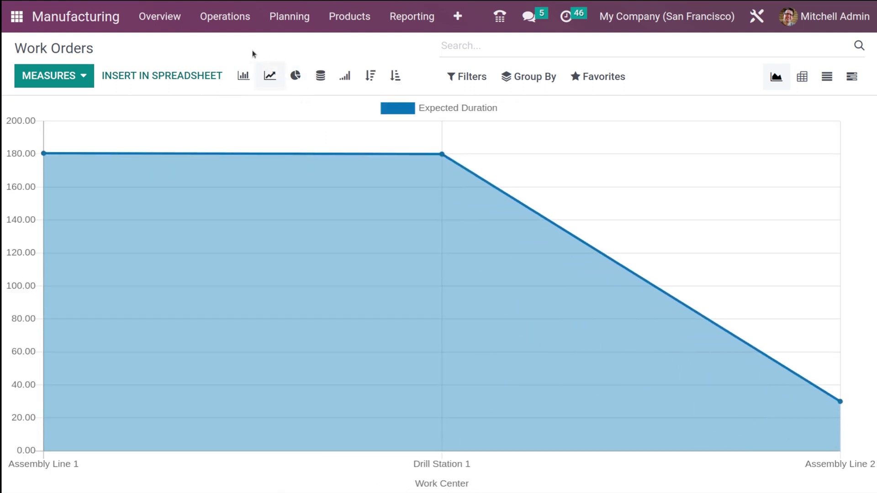
Step: Check the line chart with cumulative values and with descending and ascending sorting, and turn cumulative off again
left_click(347, 80)
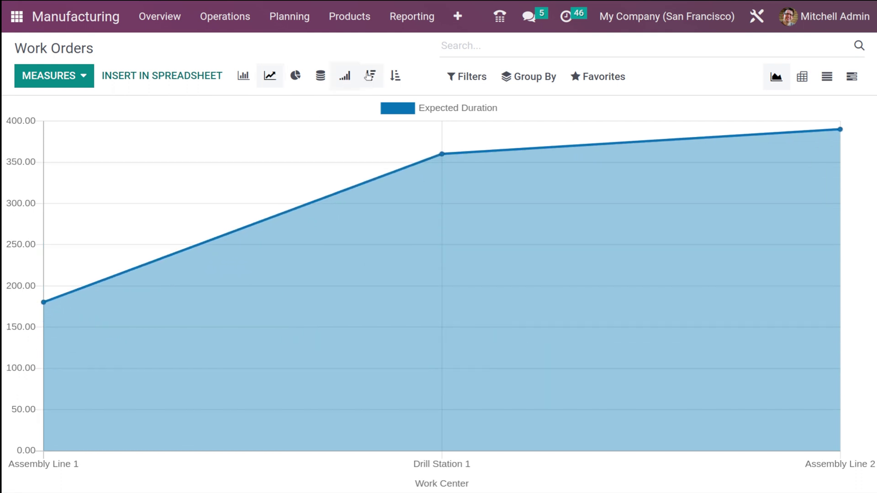
left_click(378, 77)
left_click(395, 76)
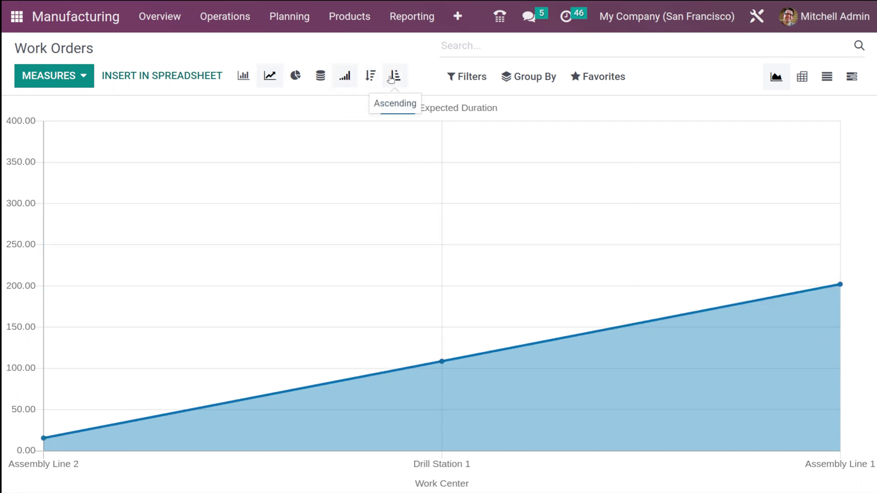
left_click(347, 80)
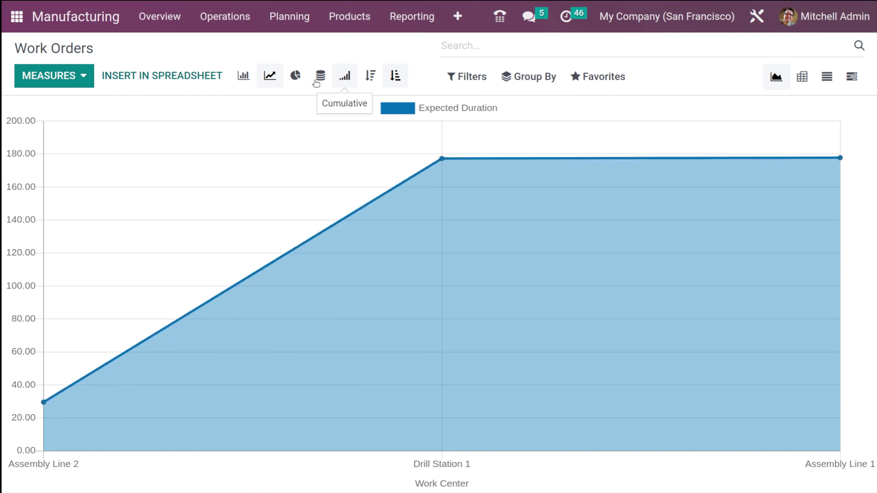
Step: Show the work orders as a bar chart in descending order and try the stacked option
left_click(244, 77)
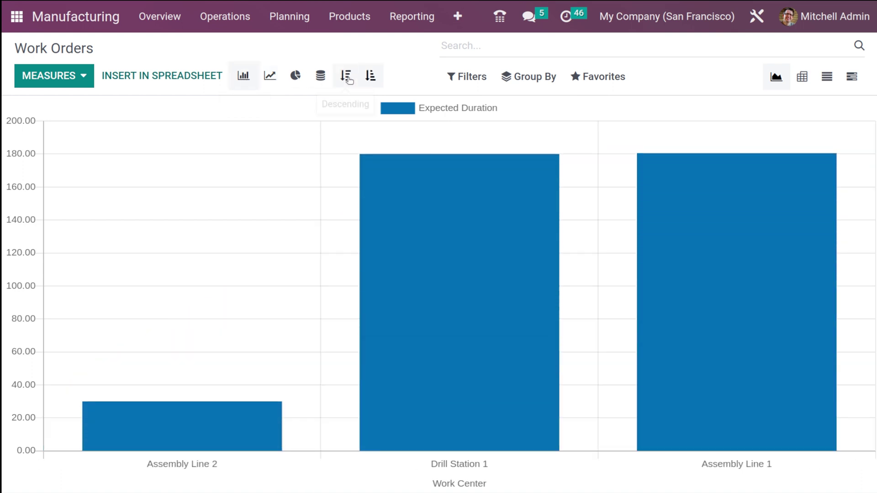
left_click(348, 80)
left_click(321, 76)
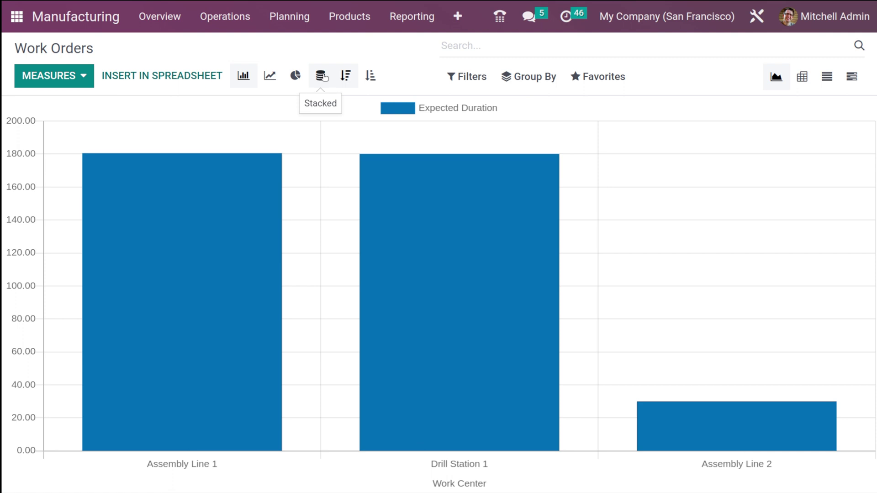
left_click(322, 76)
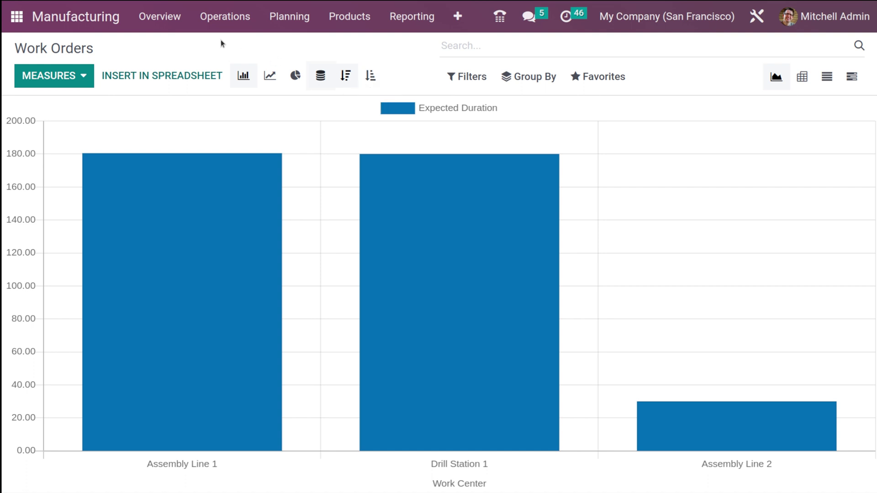
Step: Insert the work orders bar chart into the existing Analysis spreadsheet
left_click(143, 78)
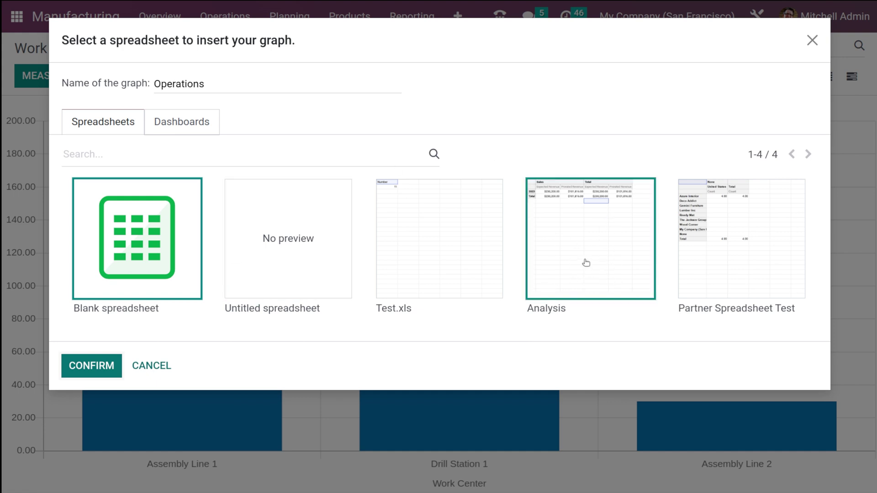
left_click(616, 255)
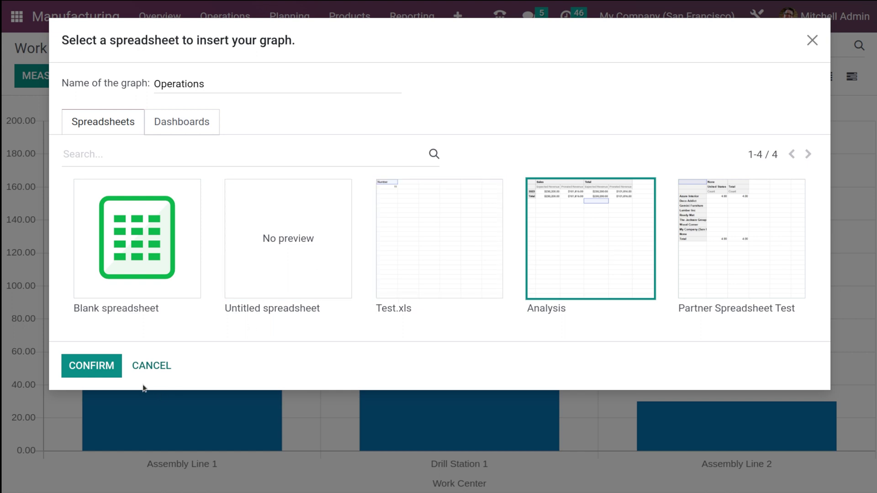
left_click(93, 366)
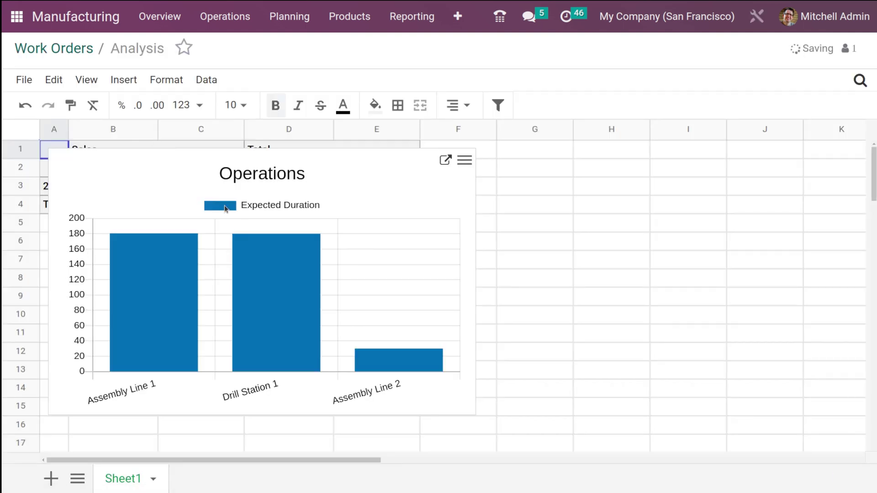
Step: Shrink the Operations chart and place it just below the revenue table in the spreadsheet, and return to the Work Orders report
left_click_drag(182, 157, 287, 249)
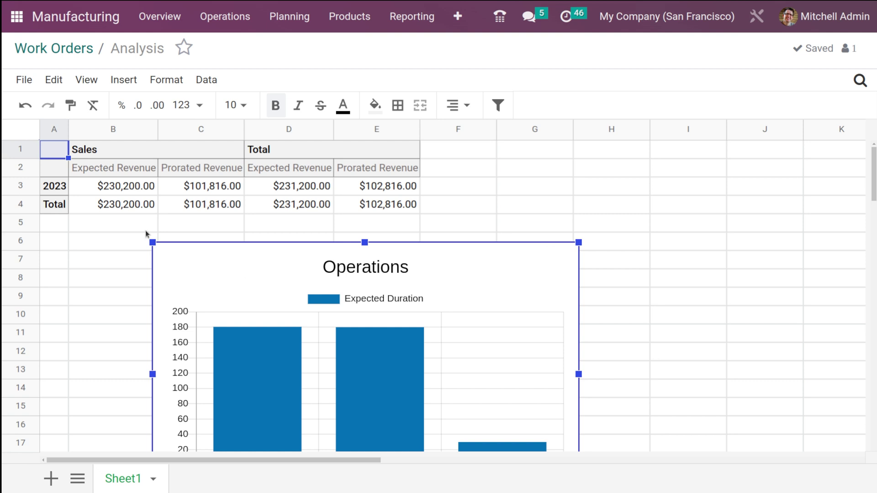
left_click_drag(153, 242, 298, 301)
left_click_drag(364, 344, 194, 276)
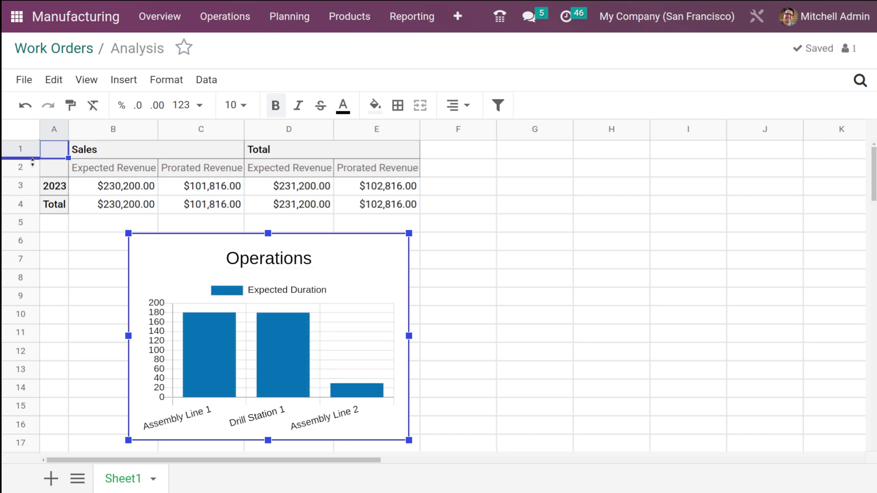
left_click(91, 48)
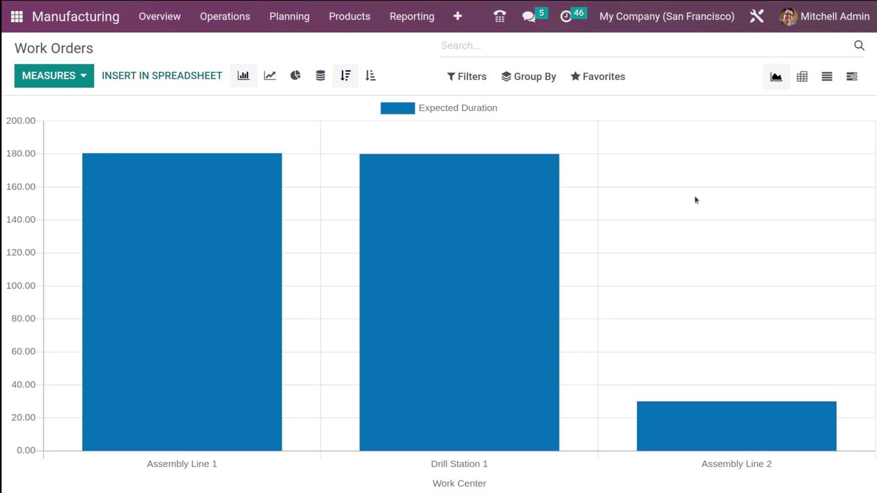
Step: Switch the Work Orders report to the pivot view and review its filter and favorites options
left_click(804, 78)
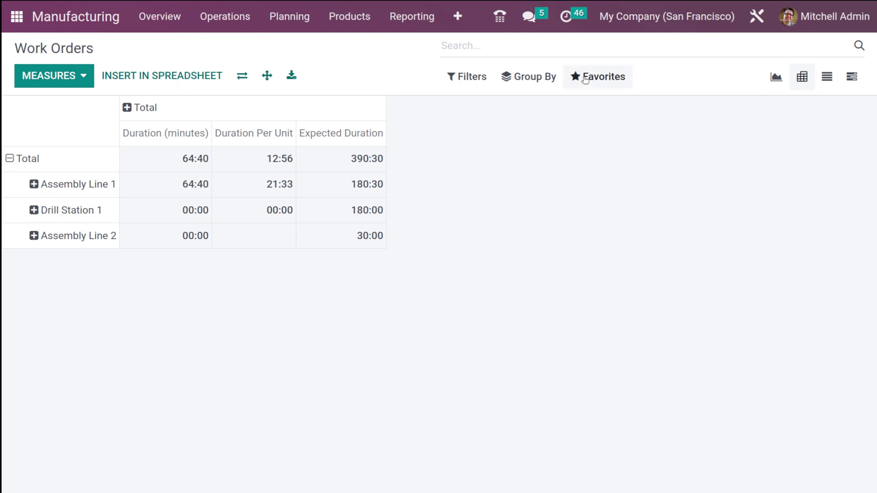
left_click(468, 77)
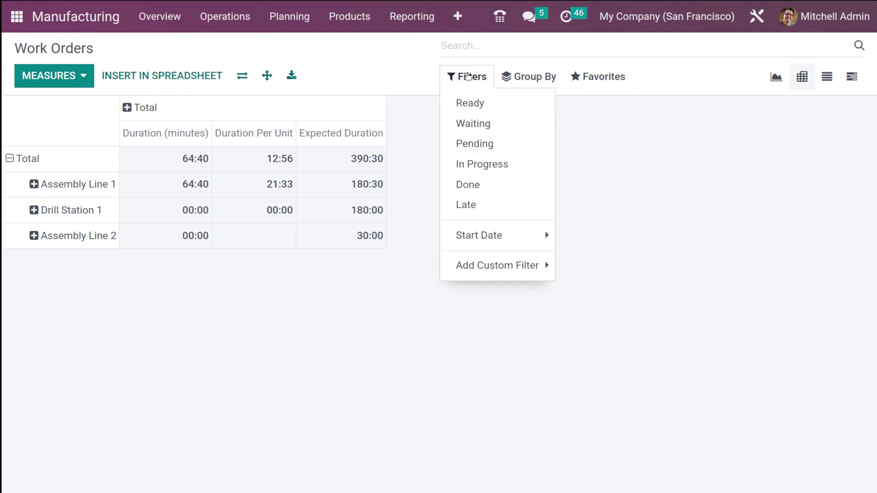
mouse_move(611, 83)
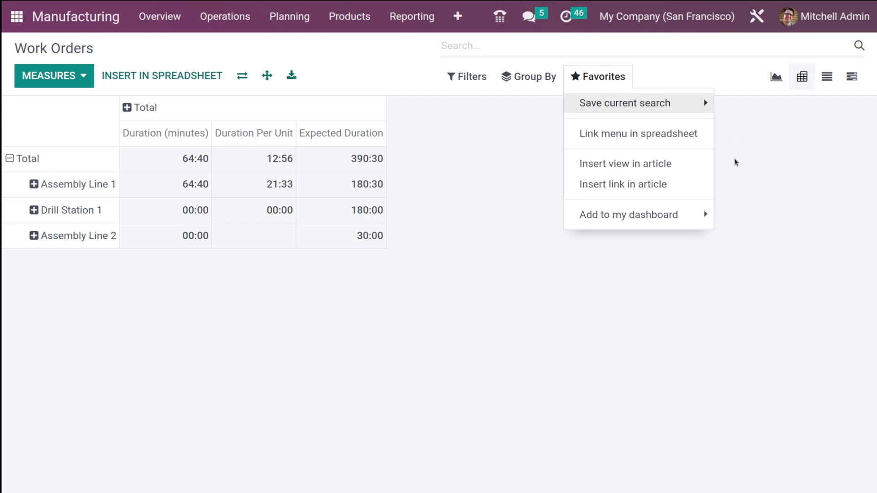
mouse_move(662, 103)
left_click(459, 186)
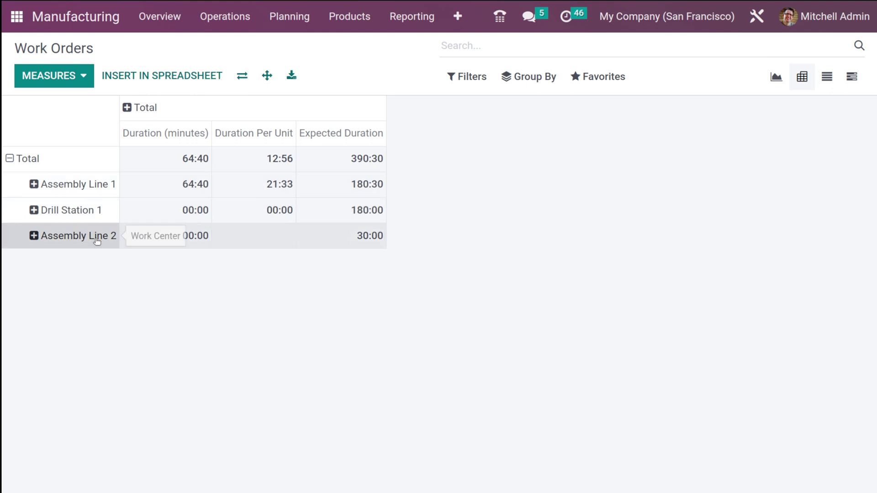
Step: Add the Carried Quantity, Cost per hour and Duration Deviation (%) measures to the work orders pivot table
left_click(55, 77)
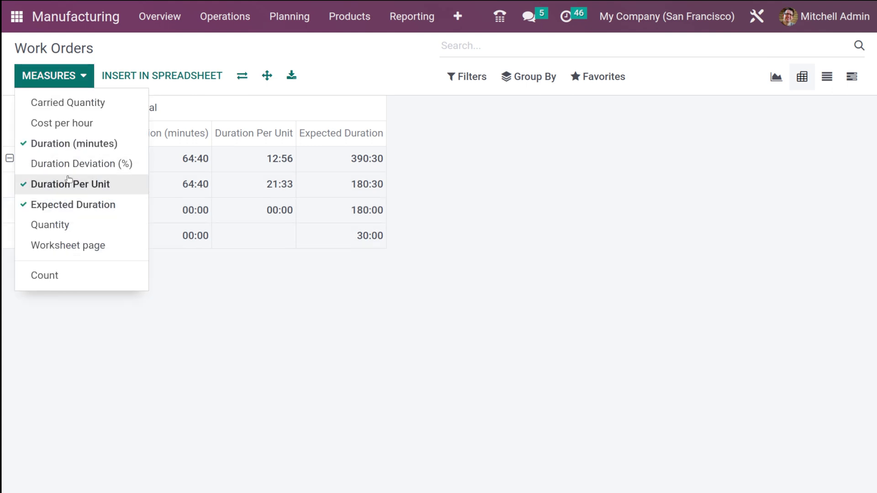
left_click(79, 106)
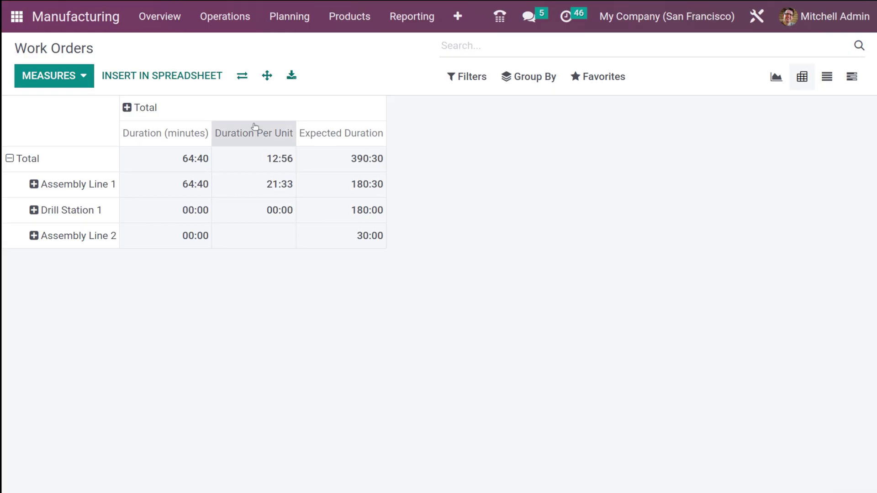
left_click(57, 85)
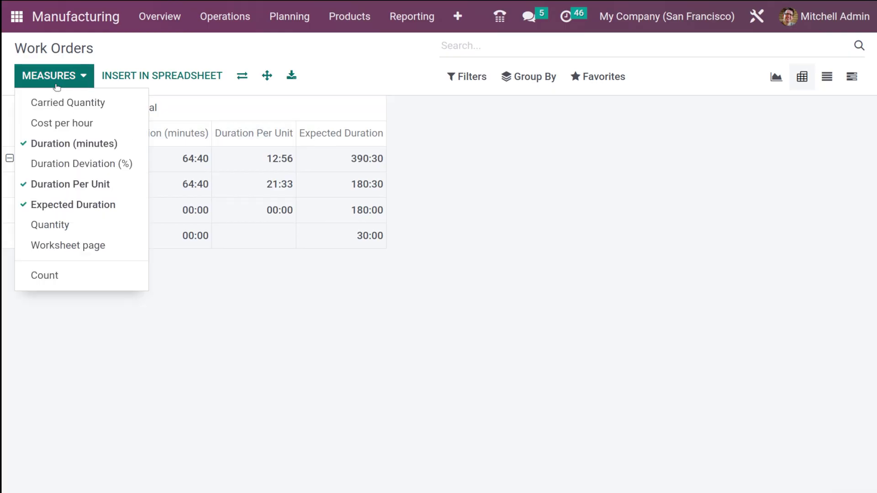
left_click(64, 104)
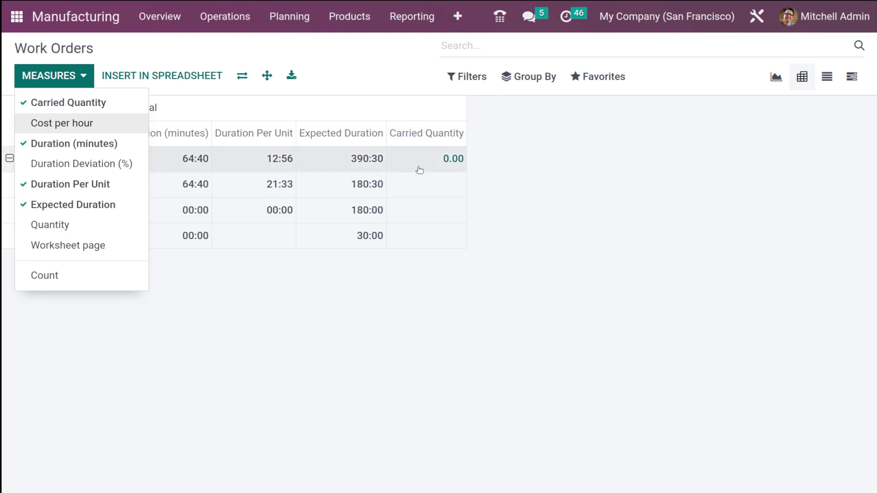
left_click(29, 130)
left_click(70, 165)
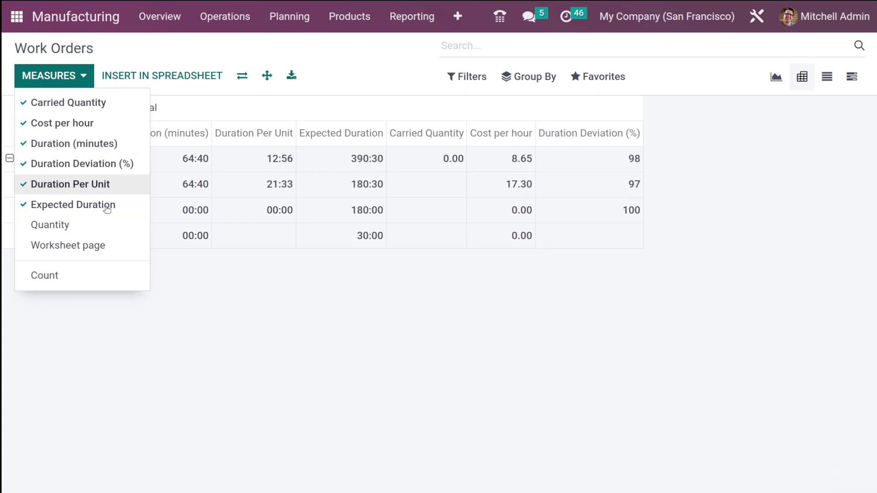
left_click(67, 73)
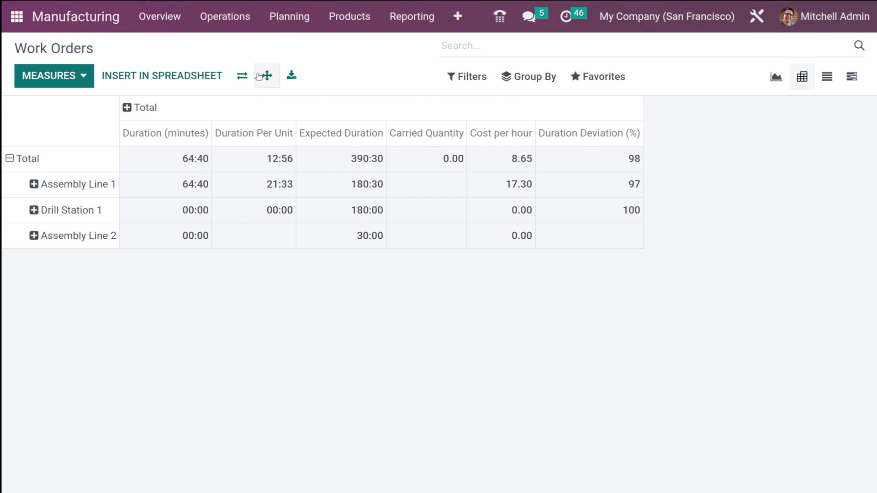
Step: Flip the axes of the work orders pivot table and restore their original orientation
left_click(242, 78)
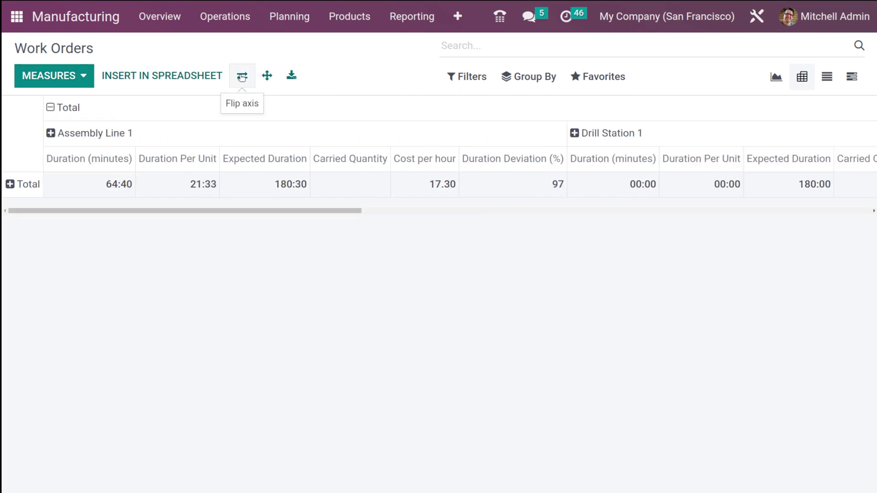
left_click(242, 77)
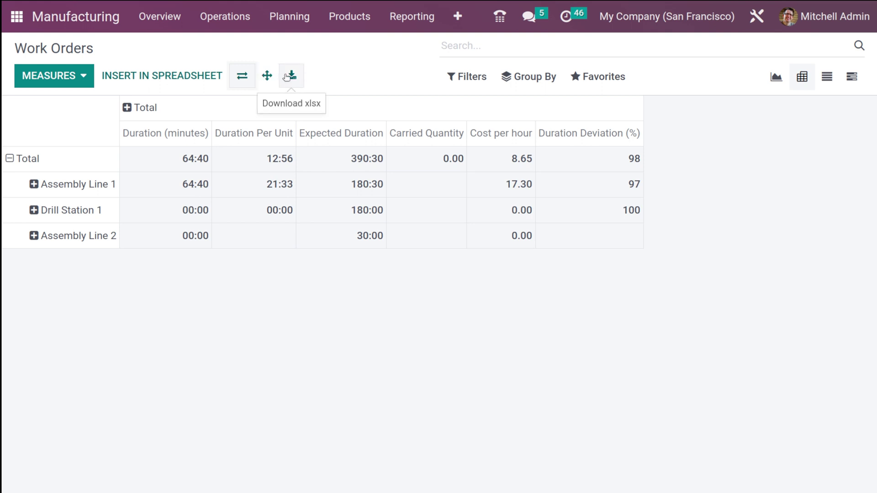
Step: Switch the Work Orders report to the list view and close both chat windows covering it
left_click(832, 85)
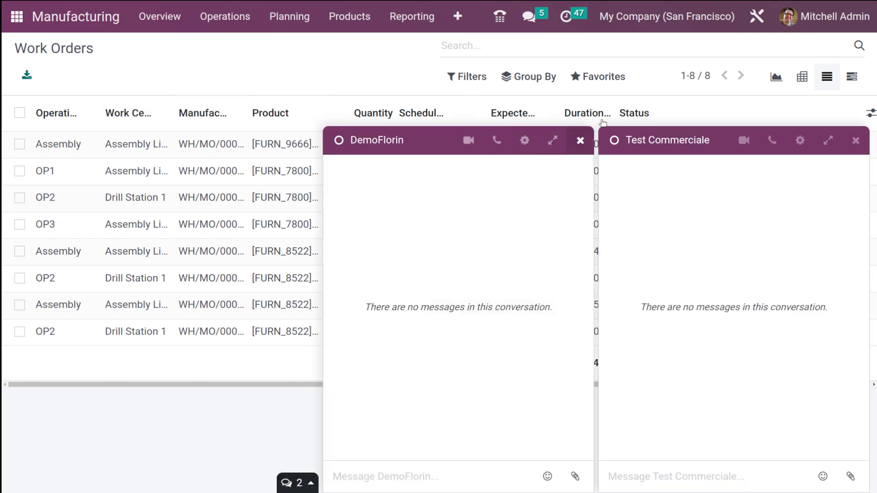
left_click(580, 141)
left_click(580, 140)
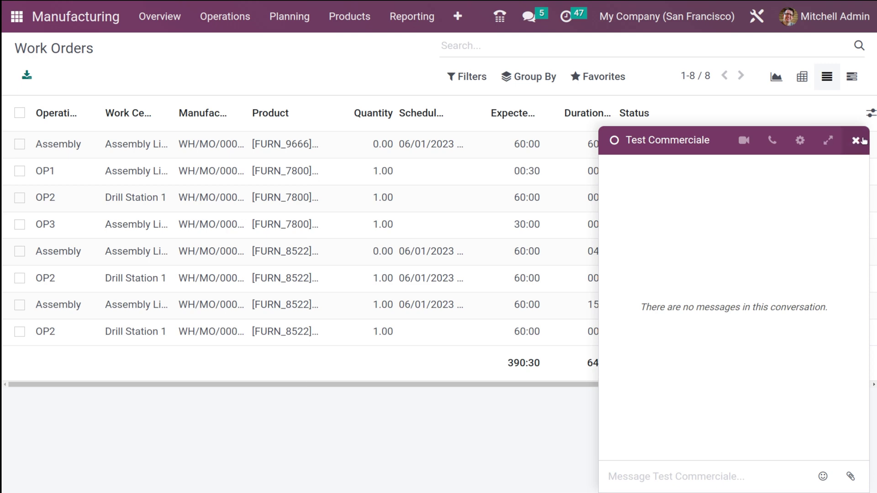
left_click(855, 140)
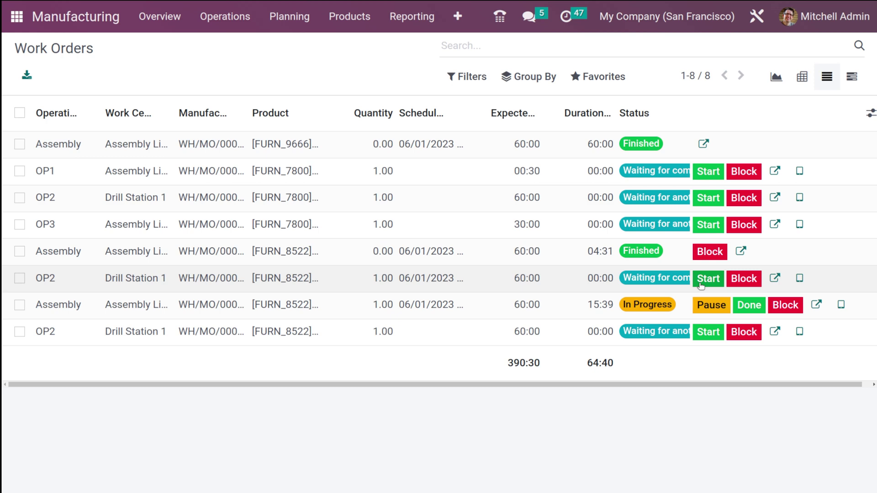
Step: Show the work orders in the Gantt view by month and browse forward to July 2023 and back to June
left_click(852, 76)
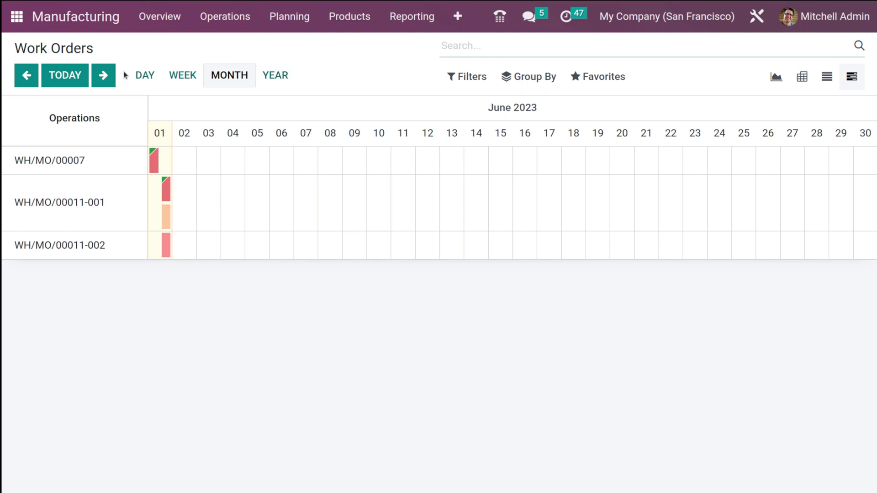
left_click(64, 74)
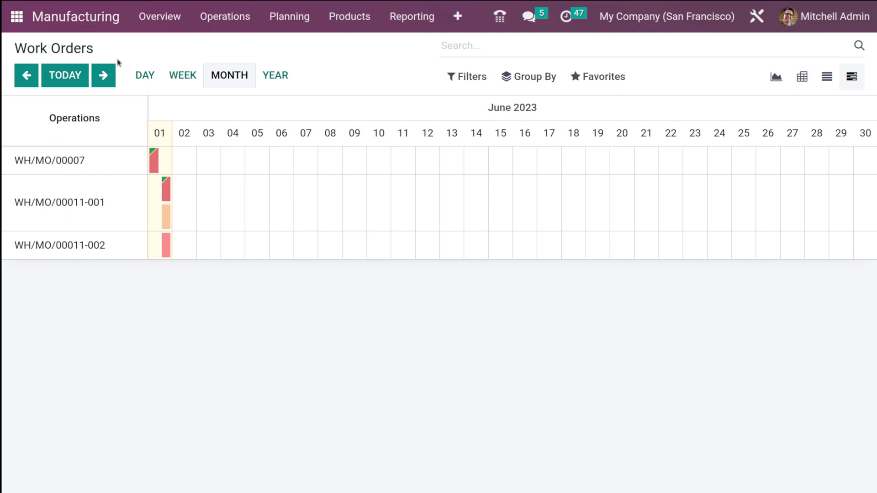
left_click(106, 76)
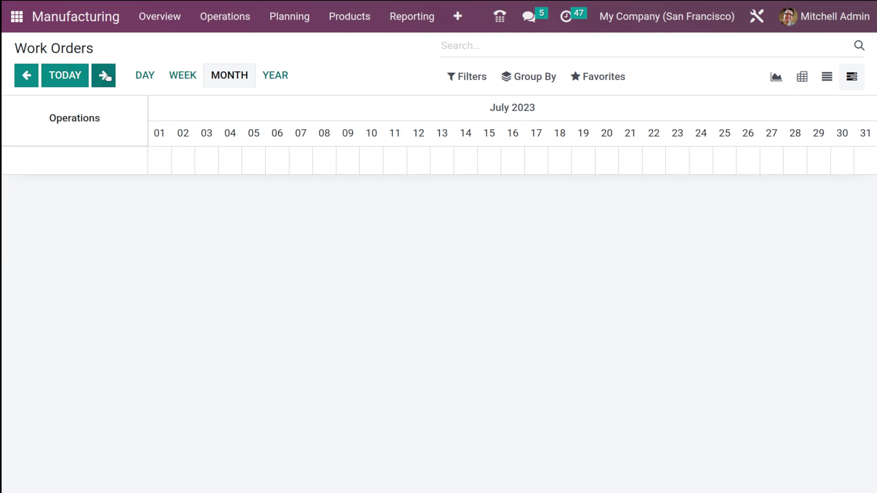
left_click(34, 77)
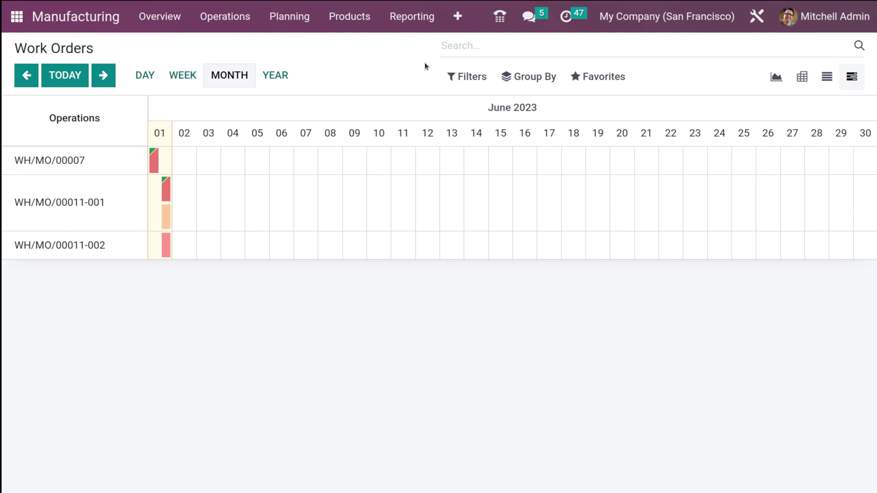
Step: Open the Manufacturing Orders report and review the measures available for its chart
left_click(412, 16)
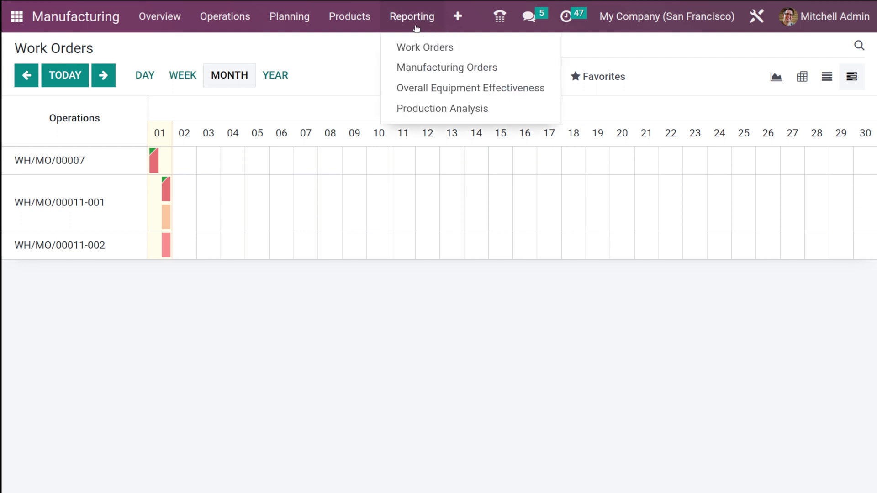
left_click(431, 68)
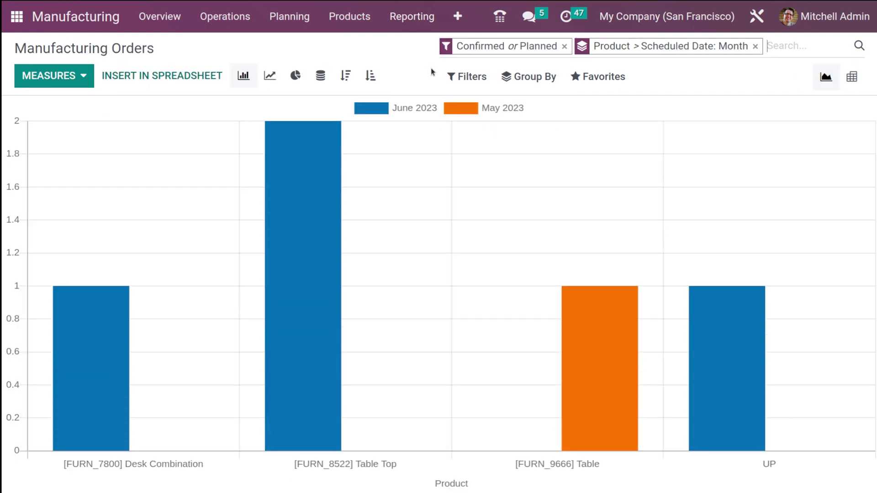
mouse_move(280, 125)
left_click(41, 82)
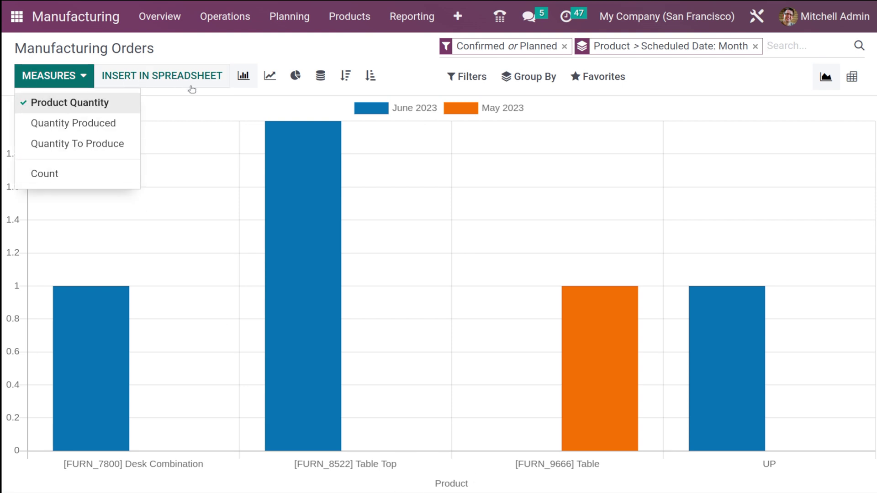
left_click(145, 111)
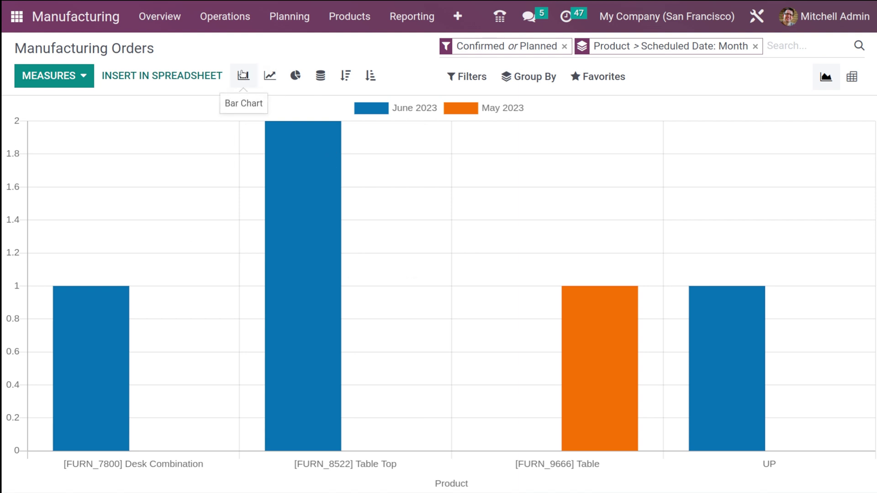
Step: Stack the manufacturing orders bar chart, try descending order, then sort it ascending and turn stacking off
left_click(324, 79)
left_click(345, 75)
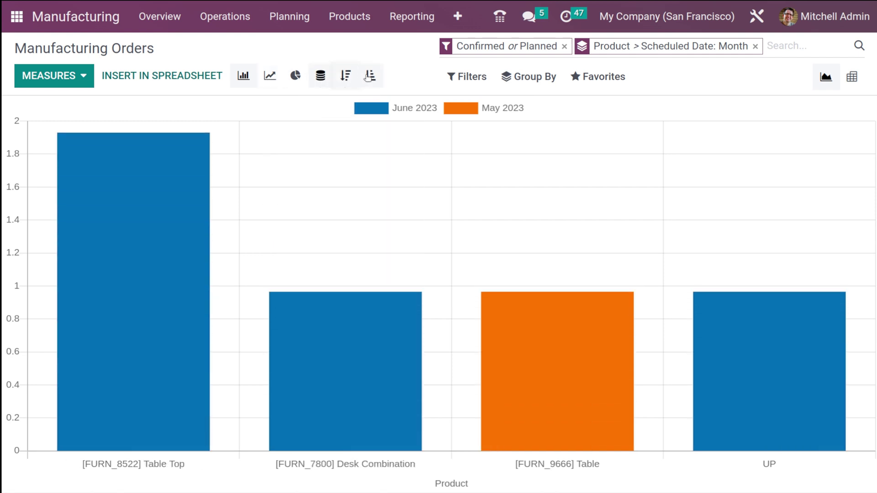
left_click(369, 76)
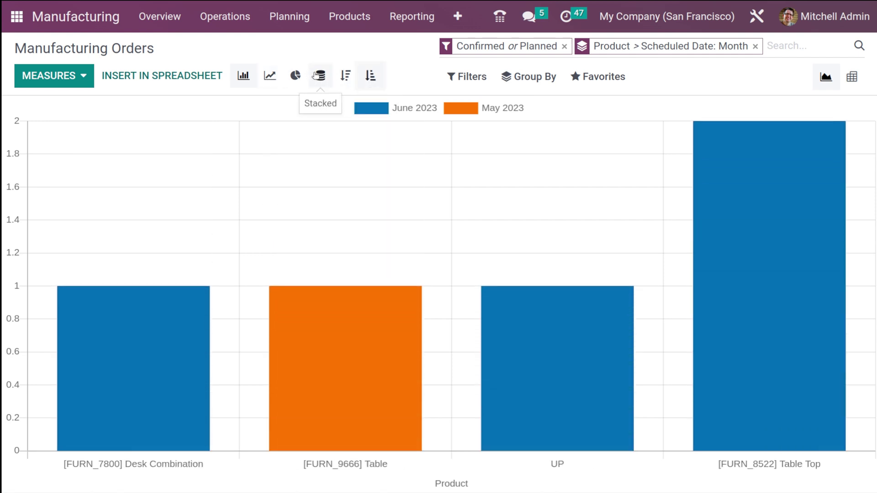
left_click(317, 75)
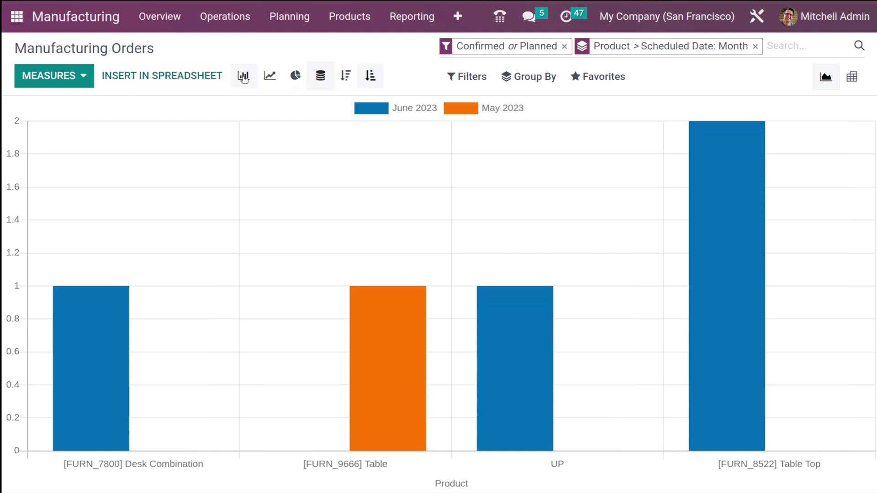
left_click(244, 77)
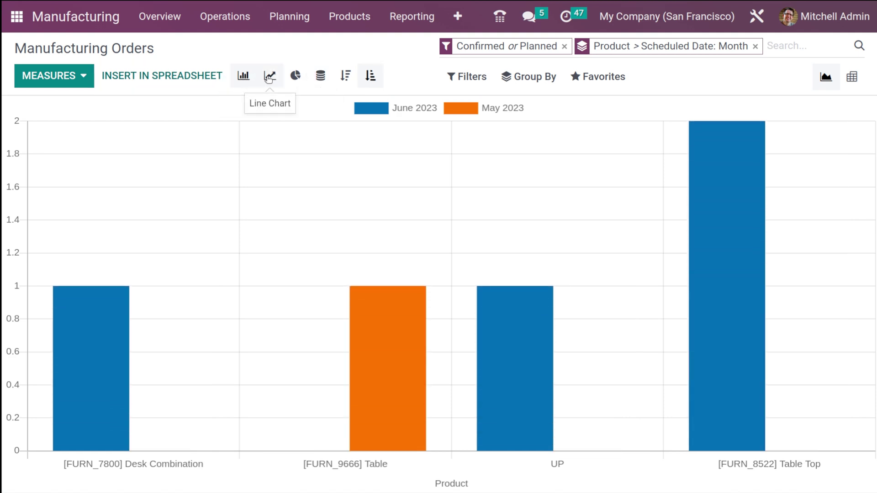
Step: Try the manufacturing orders line chart with stacked, cumulative and both sorting options, and switch to a pie chart
left_click(270, 77)
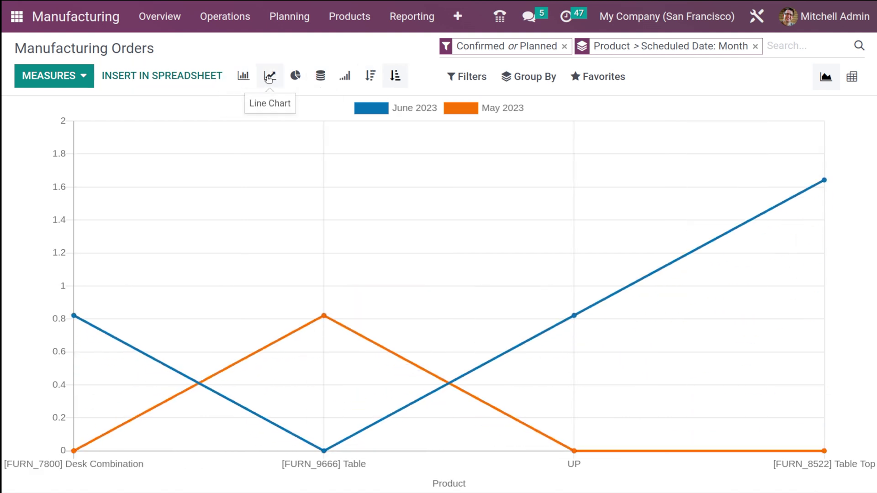
left_click(319, 77)
left_click(345, 78)
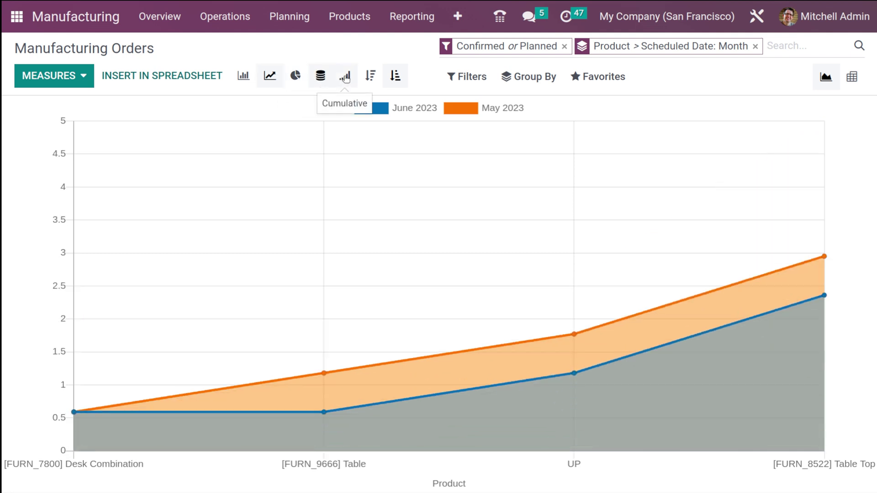
left_click(369, 77)
left_click(395, 77)
left_click(370, 76)
left_click(295, 76)
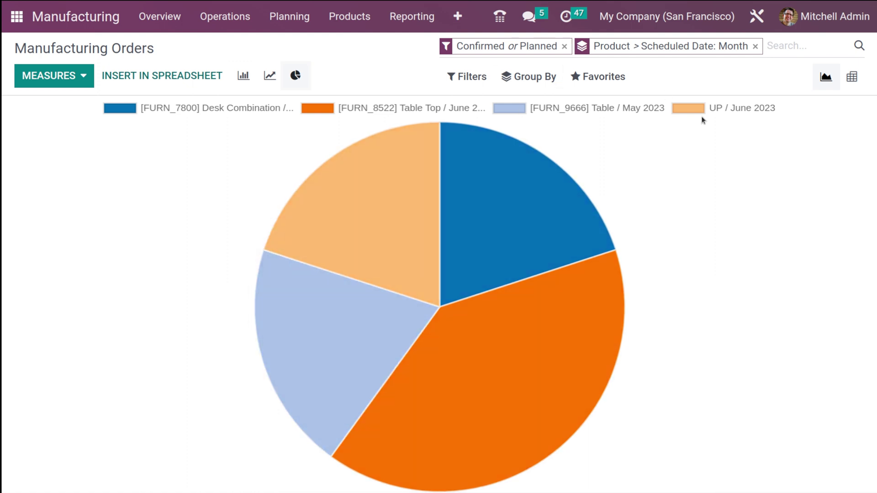
Step: Switch the Manufacturing Orders report to the pivot view and add the Product Quantity and Extra Unit Cost measures
left_click(848, 77)
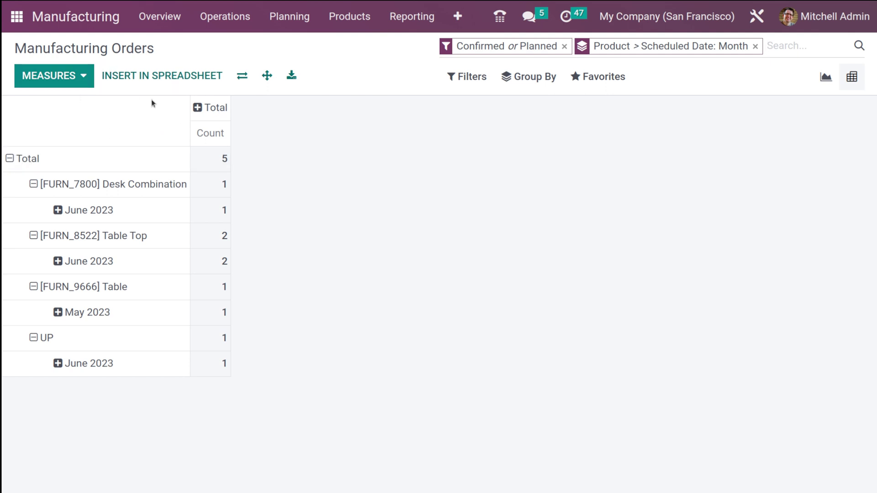
left_click(65, 78)
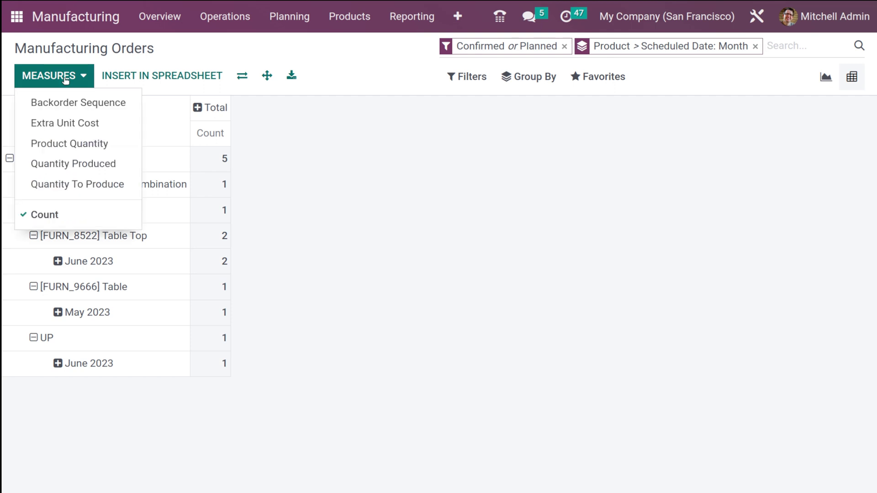
left_click(69, 146)
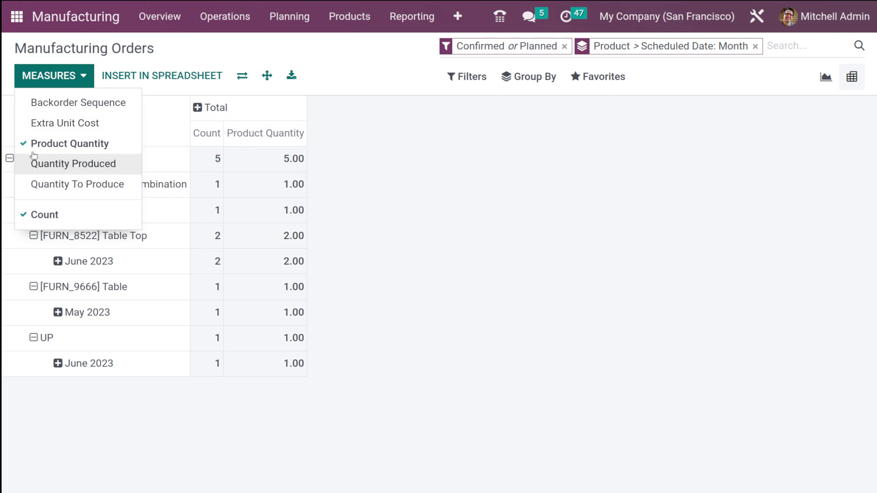
left_click(44, 124)
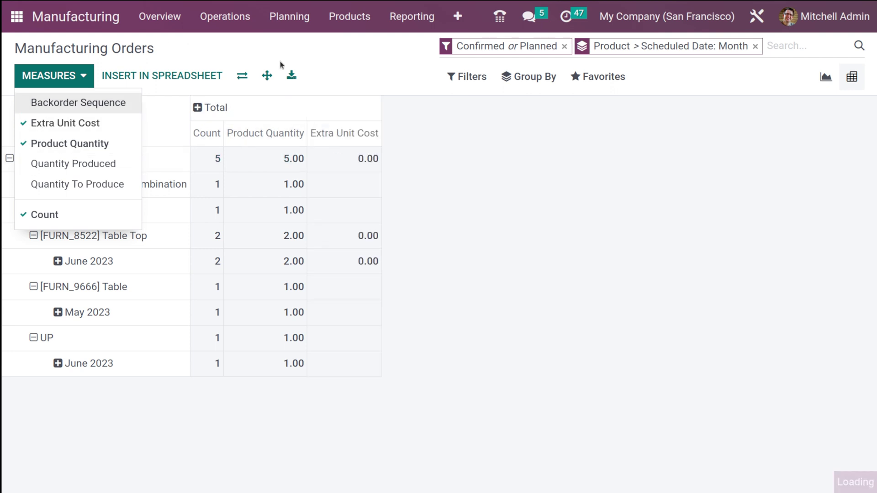
left_click(404, 166)
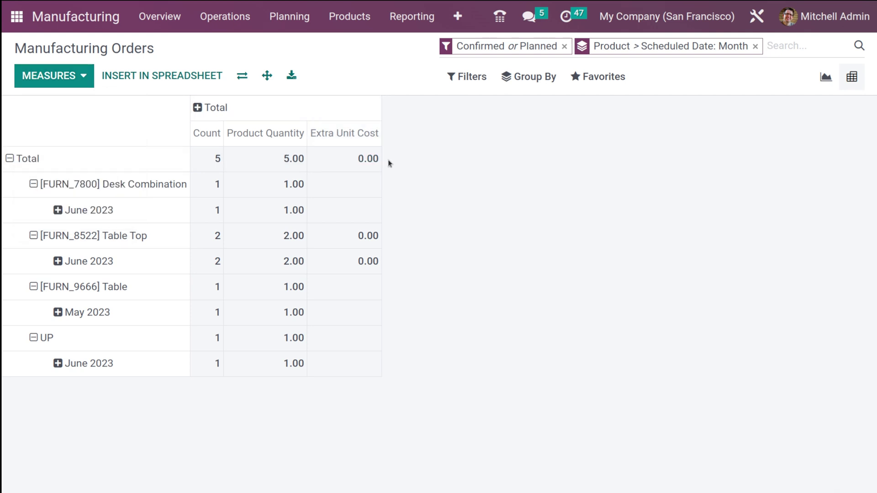
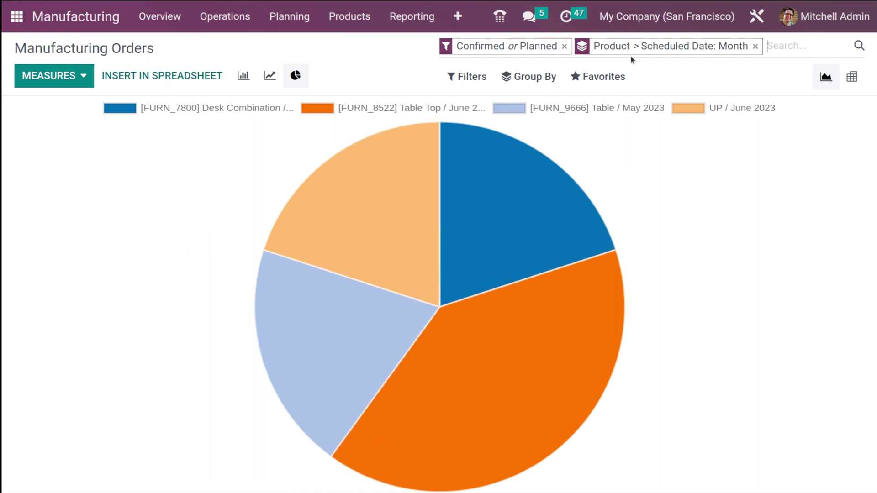
Step: Replace the Confirmed and Planned filters on the manufacturing orders pie chart with the To Do filter
left_click(457, 84)
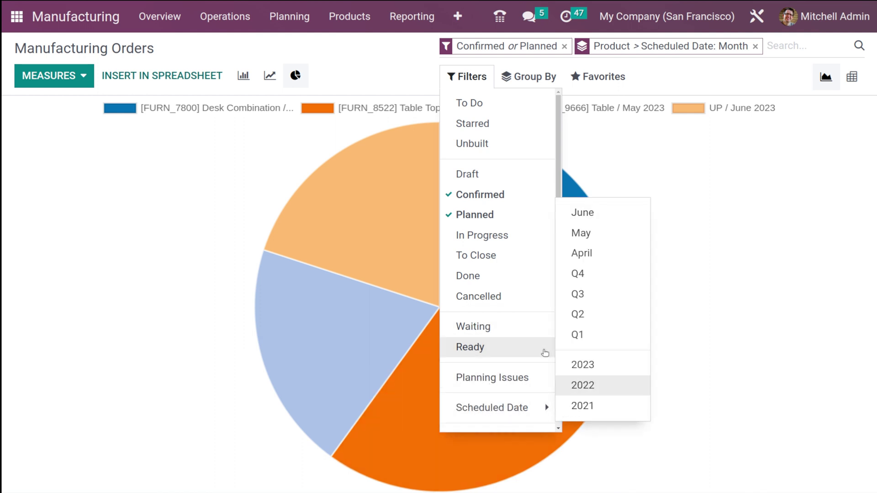
scroll(482, 276, "down", 2)
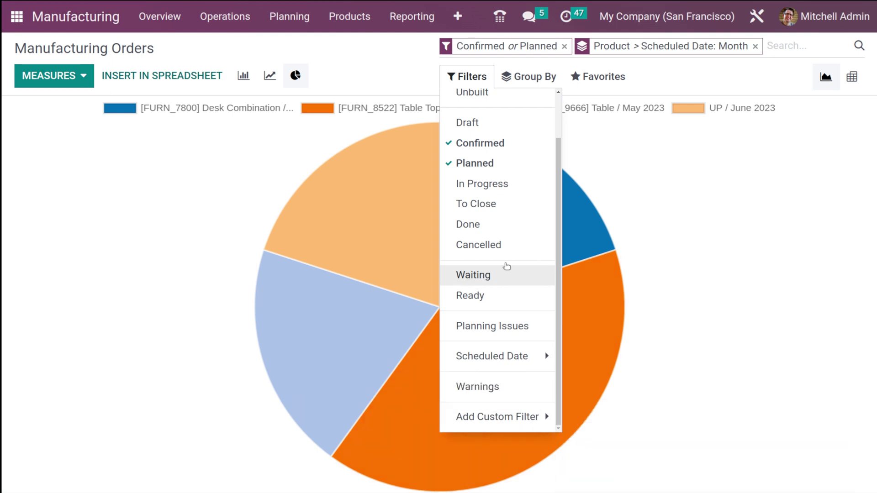
scroll(494, 247, "up", 2)
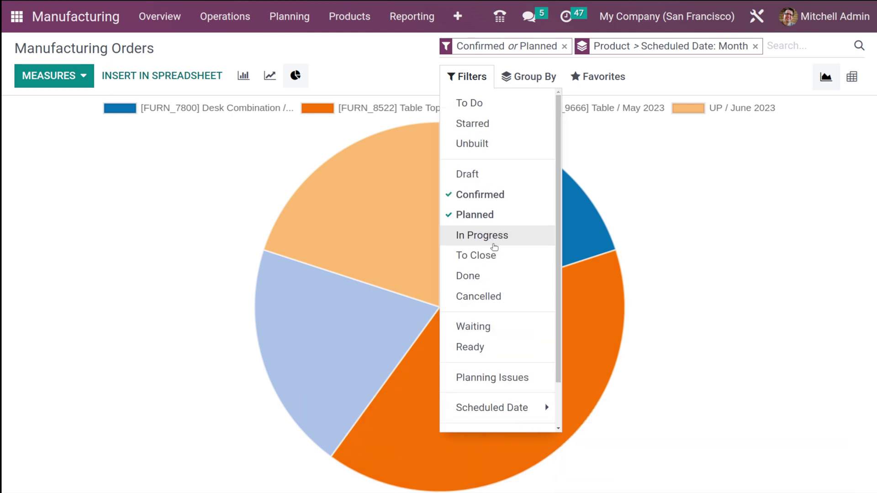
left_click(476, 102)
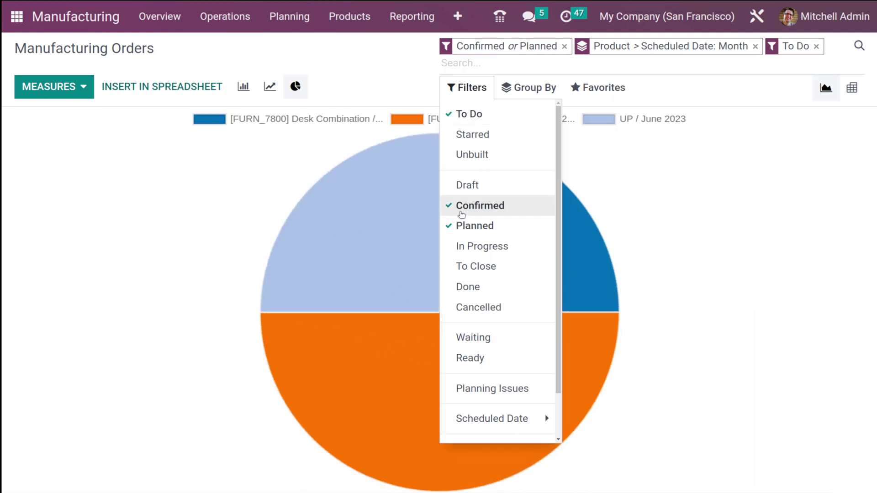
left_click(459, 212)
left_click(460, 218)
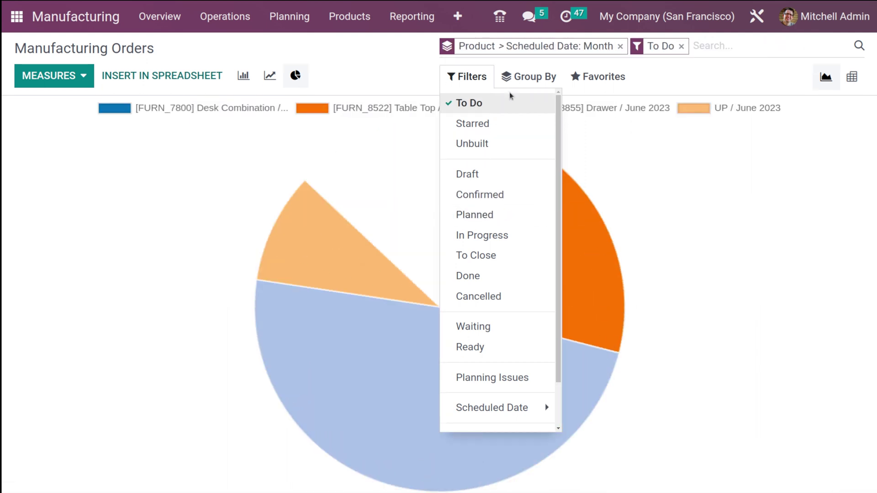
Step: Regroup the manufacturing orders pie chart by Scheduled Date: Month first and Product second
left_click(530, 77)
left_click(525, 77)
left_click(534, 78)
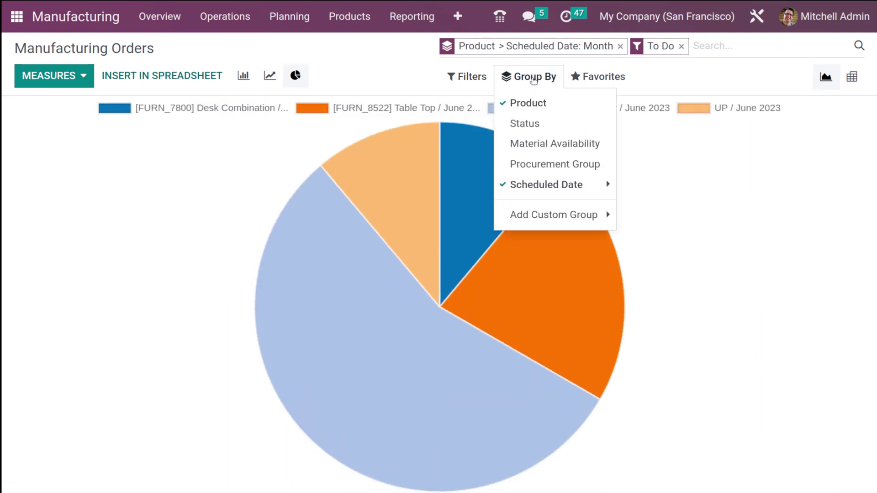
left_click(529, 103)
mouse_move(525, 187)
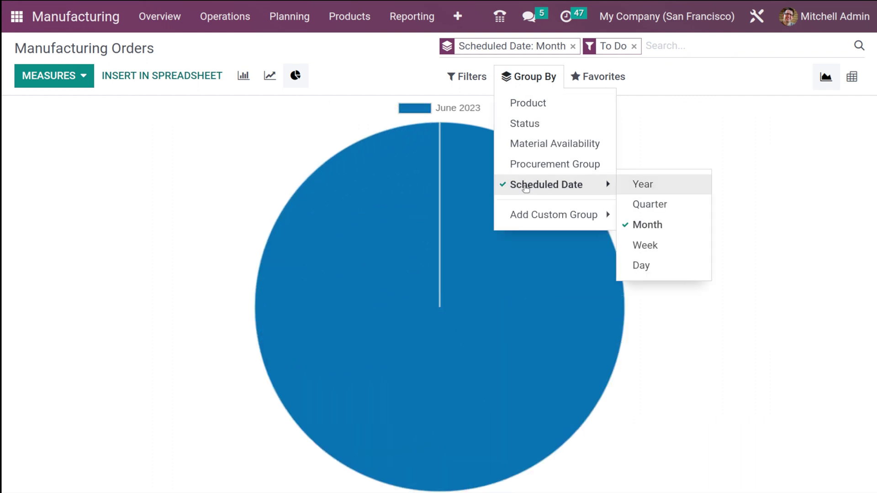
left_click(510, 103)
Step: Remove the To Do filter from the manufacturing orders chart, try the Starred filter, and leave only Unbuilt applied
mouse_move(461, 76)
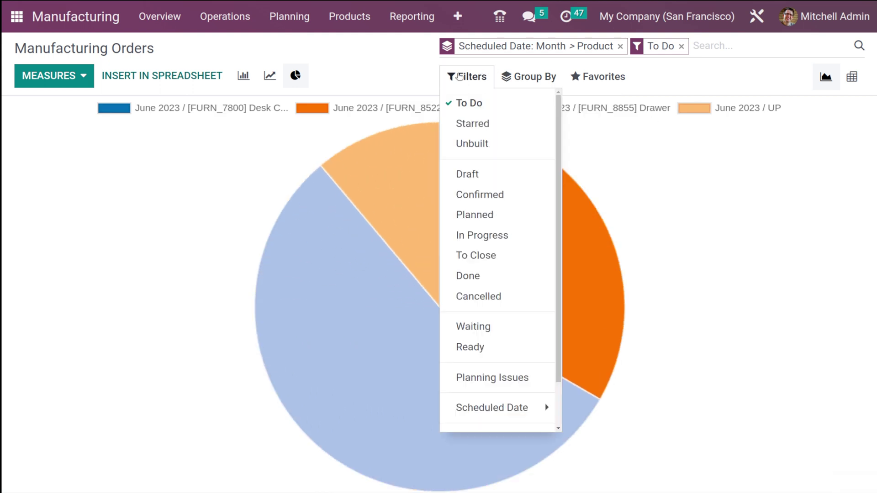
left_click(466, 105)
left_click(472, 124)
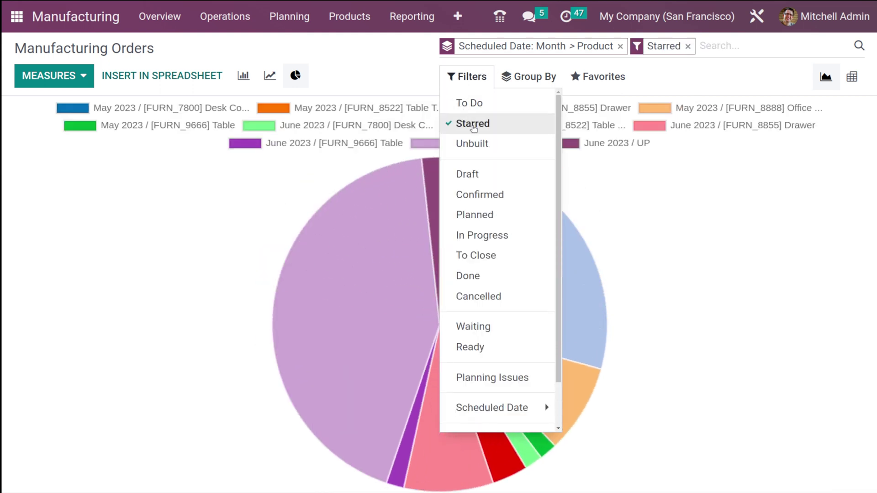
left_click(472, 144)
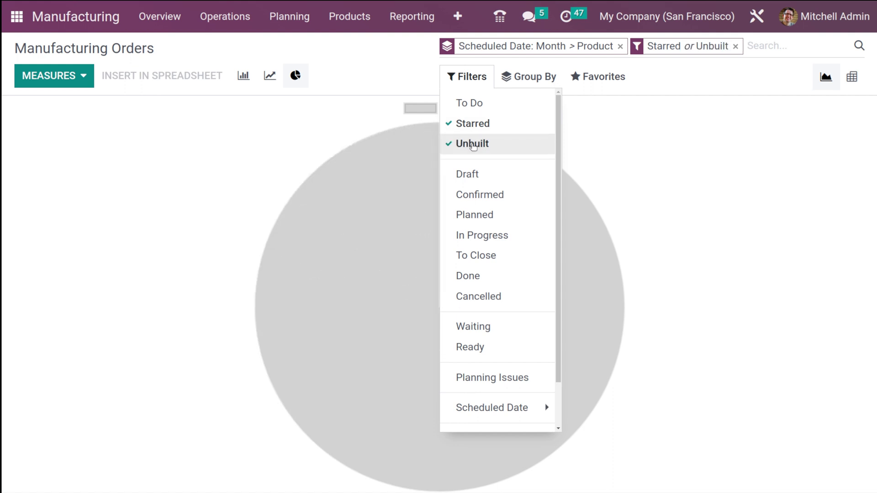
left_click(470, 125)
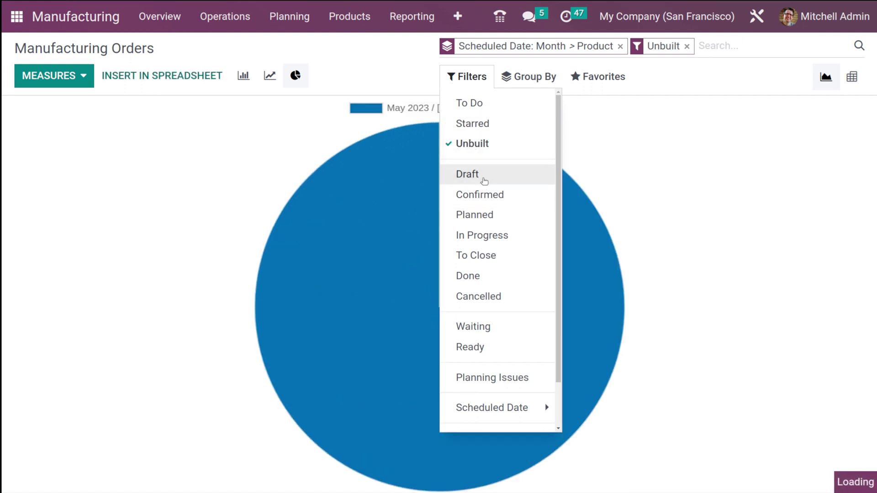
Step: Remove the Unbuilt filter from the manufacturing orders pie chart and preview the Draft, Confirmed and Planned filters one at a time
left_click(489, 144)
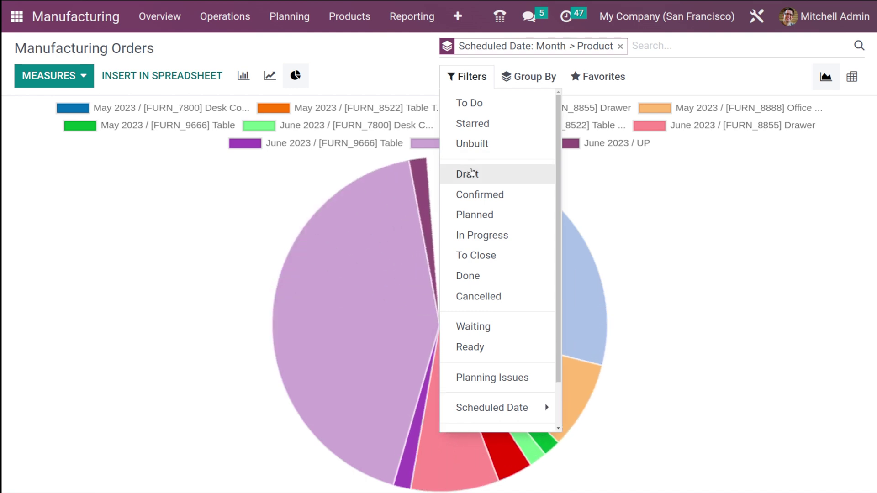
left_click(472, 173)
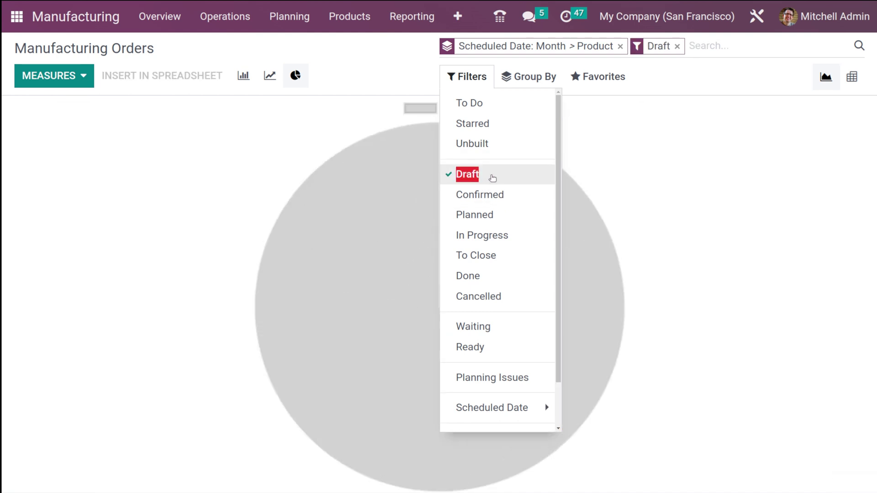
left_click(492, 177)
left_click(489, 194)
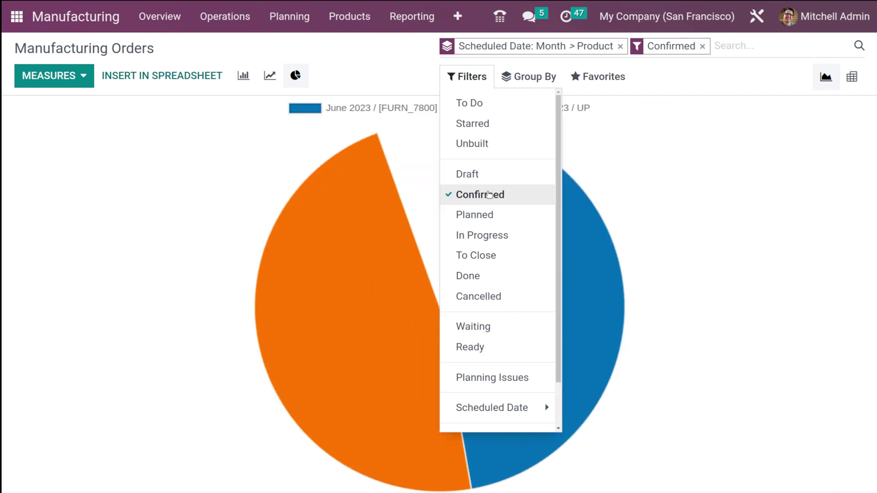
left_click(483, 204)
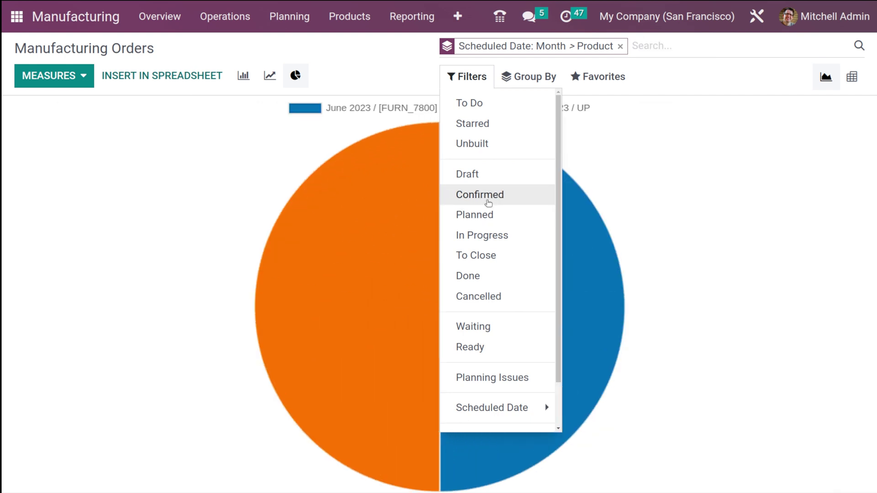
left_click(473, 220)
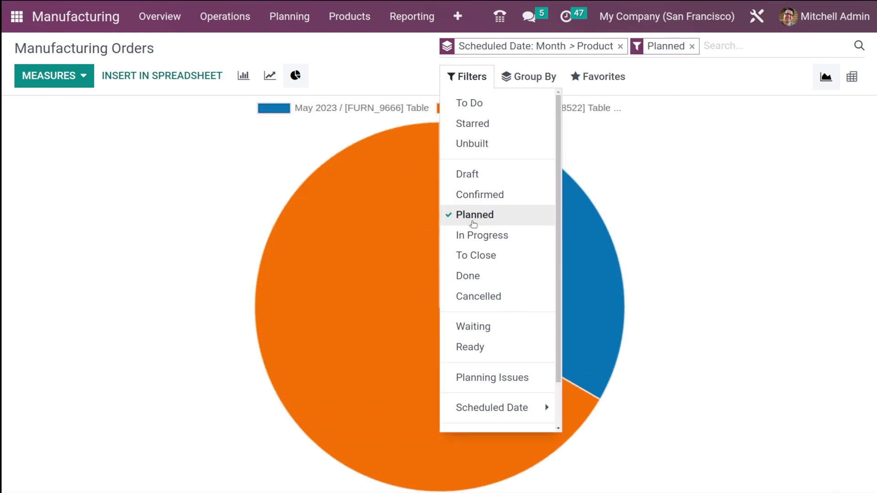
left_click(509, 213)
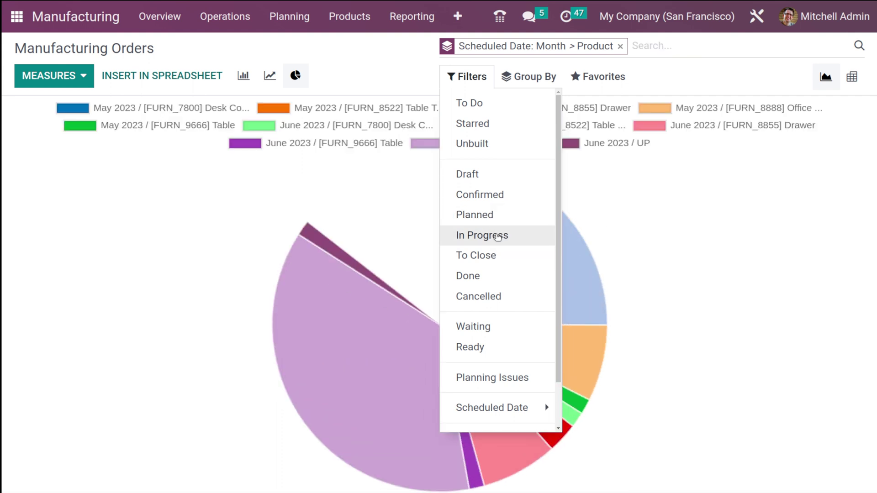
Step: Preview the manufacturing orders pie chart under the In Progress, To Close, Done and Cancelled filters, clearing each one after viewing
left_click(498, 235)
left_click(498, 235)
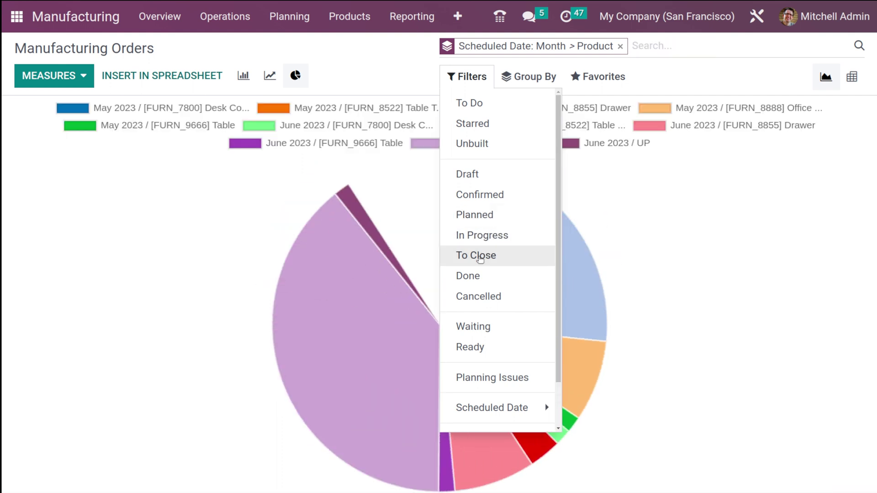
left_click(477, 264)
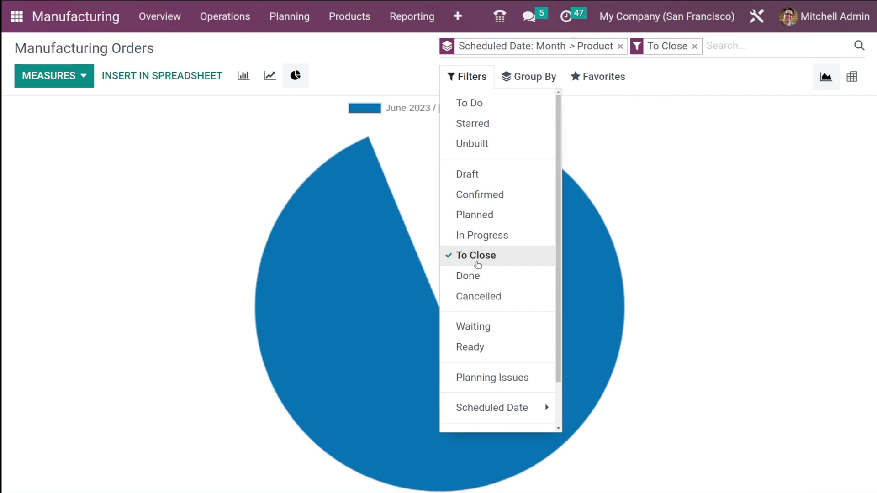
left_click(476, 260)
left_click(469, 280)
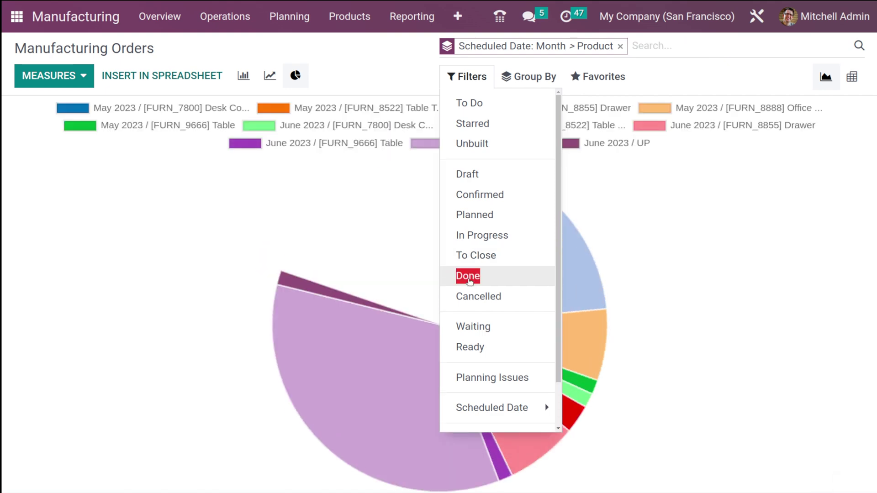
left_click(469, 281)
left_click(472, 302)
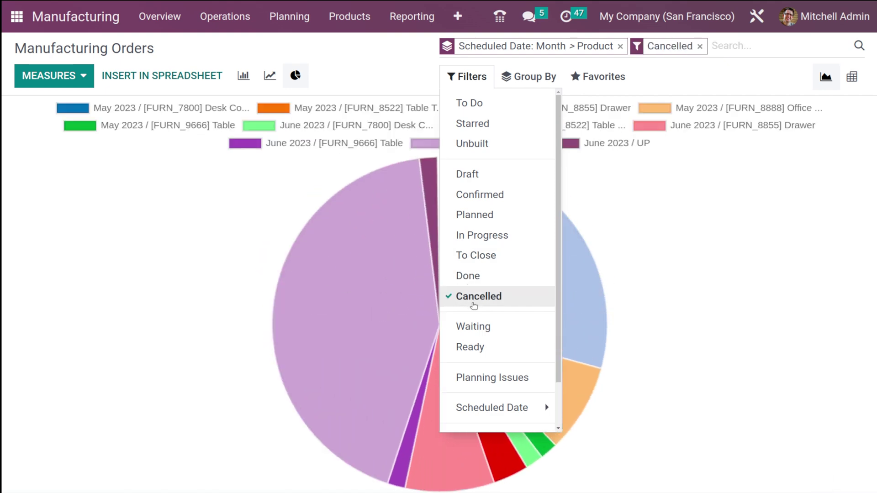
left_click(473, 305)
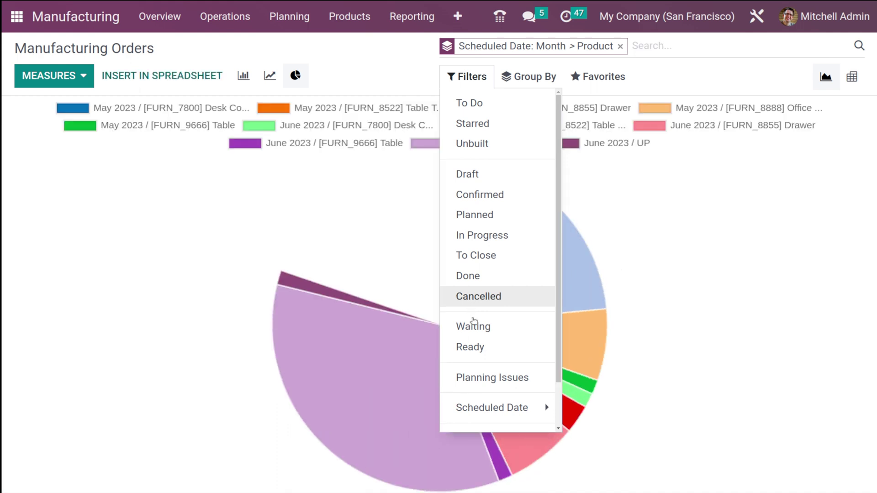
Step: Preview the manufacturing orders pie chart under the Waiting, Ready, Planning Issues and Warnings filters, clearing each one after viewing
left_click(473, 325)
left_click(473, 324)
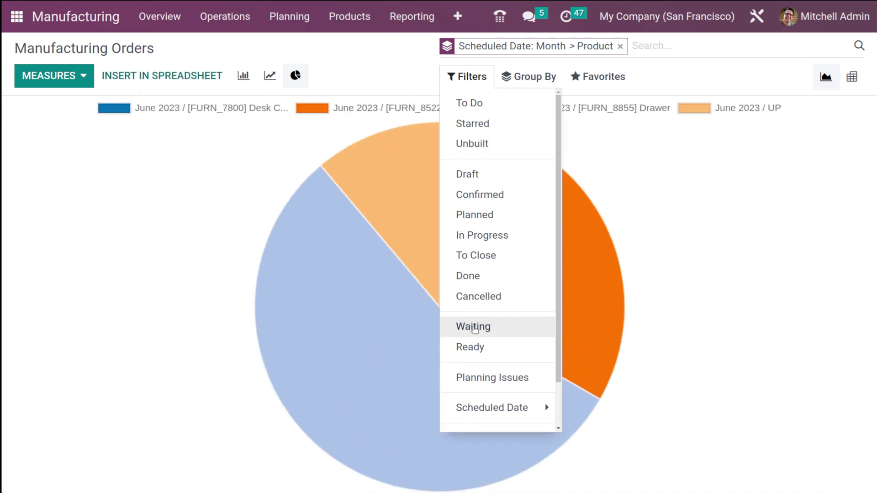
left_click(478, 346)
left_click(477, 346)
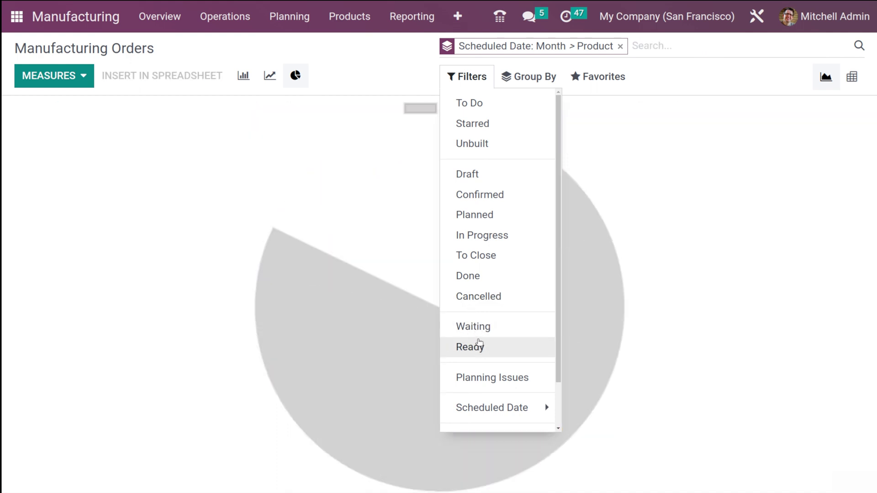
scroll(479, 344, "down", 2)
left_click(500, 325)
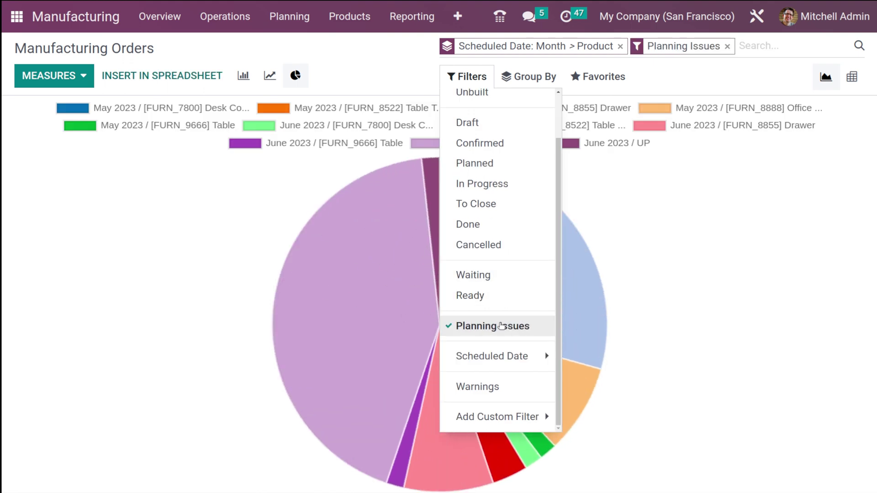
left_click(500, 325)
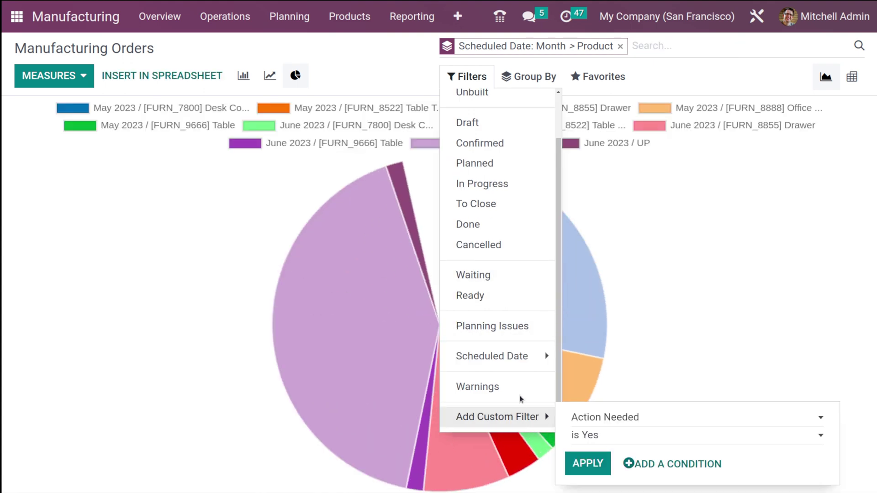
left_click(520, 384)
left_click(520, 383)
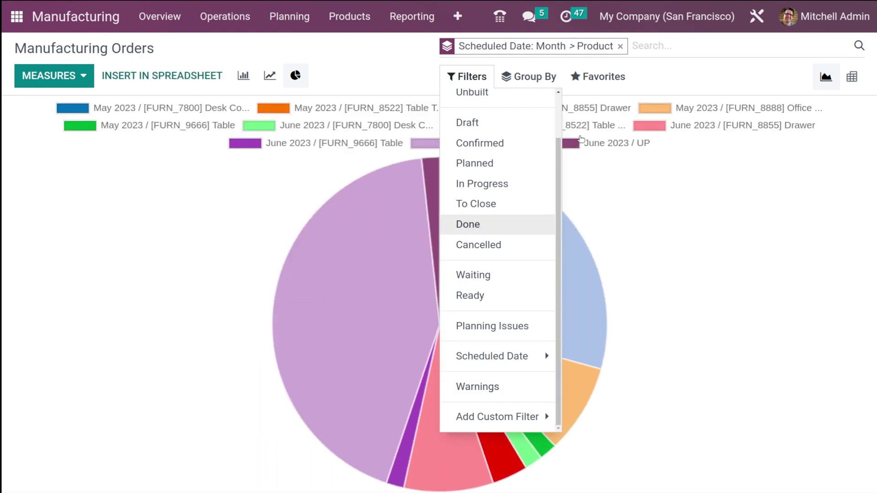
Step: Review the custom grouping options and the option for adding the manufacturing orders report to the dashboard
left_click(546, 77)
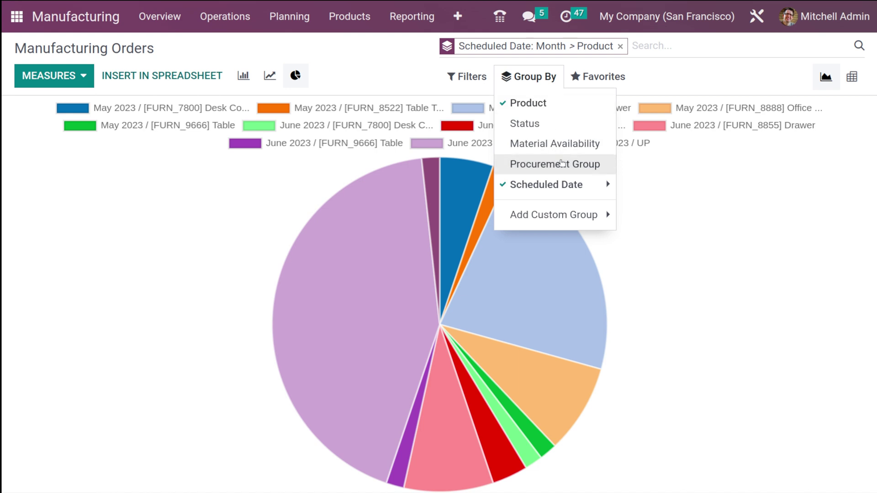
left_click(550, 216)
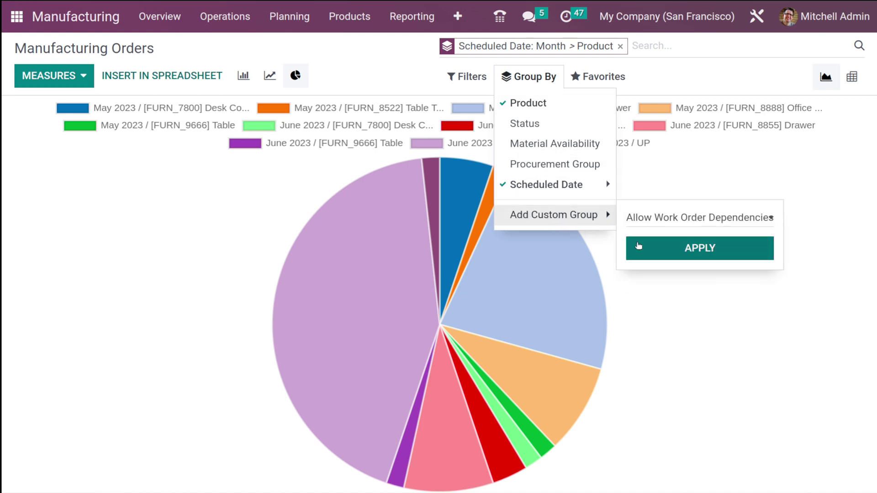
left_click(650, 276)
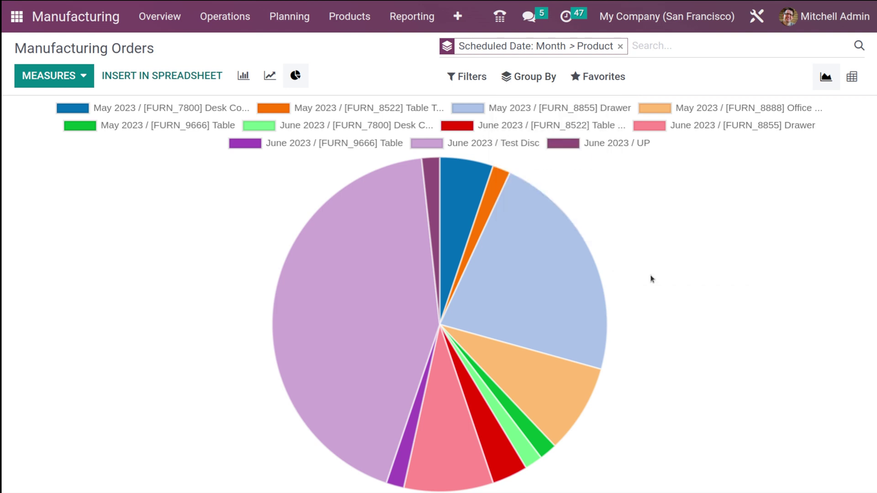
left_click(605, 77)
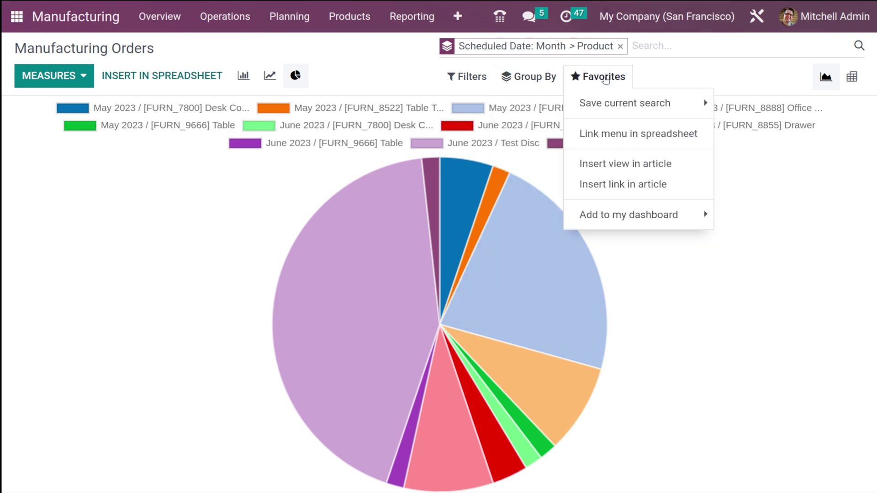
left_click(646, 224)
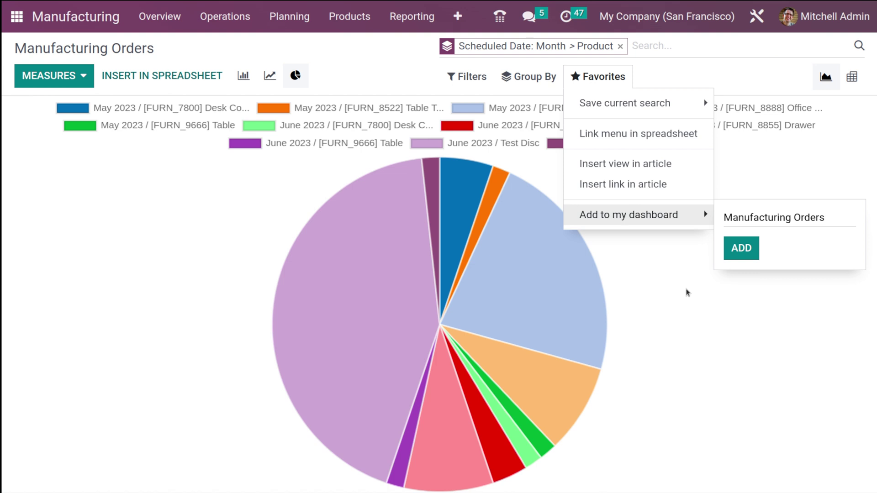
Step: Show the manufacturing orders data as a pivot table, and open the Overall Equipment Effectiveness report without the chat window
left_click(851, 77)
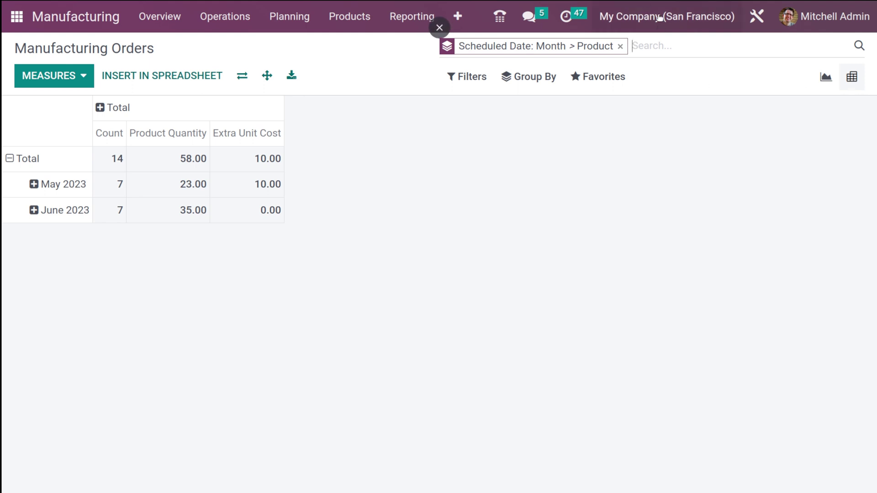
left_click(409, 21)
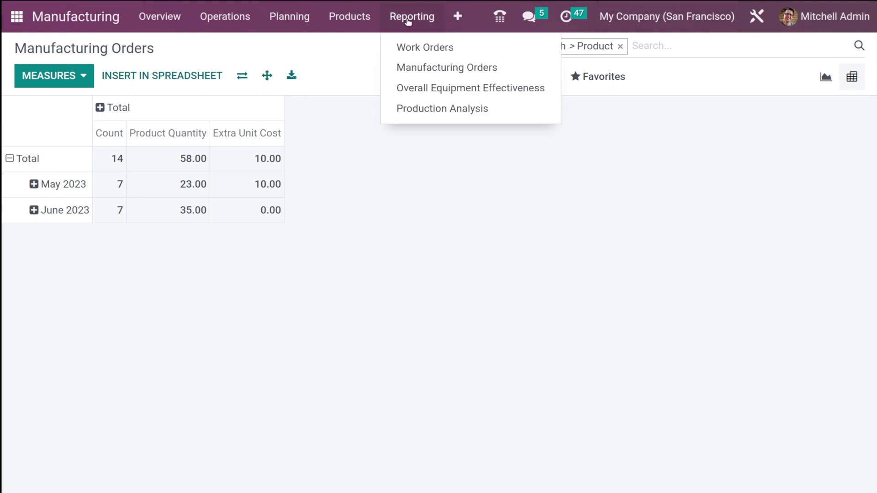
left_click(462, 90)
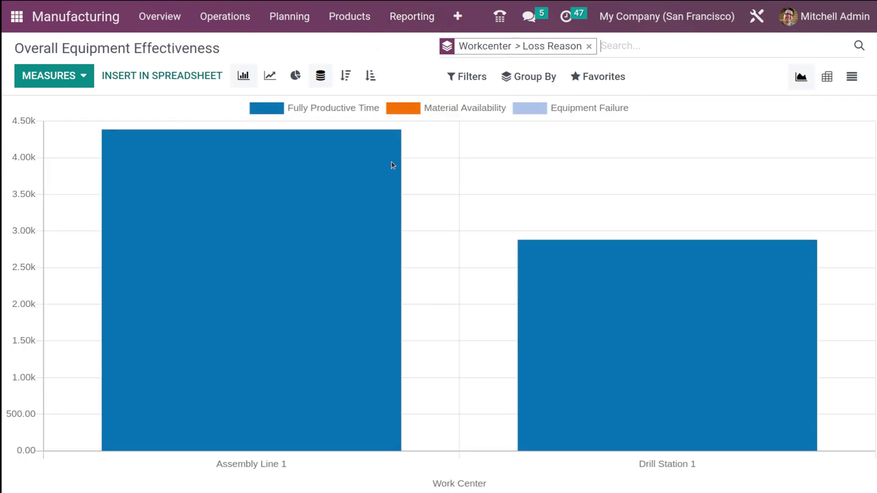
mouse_move(354, 225)
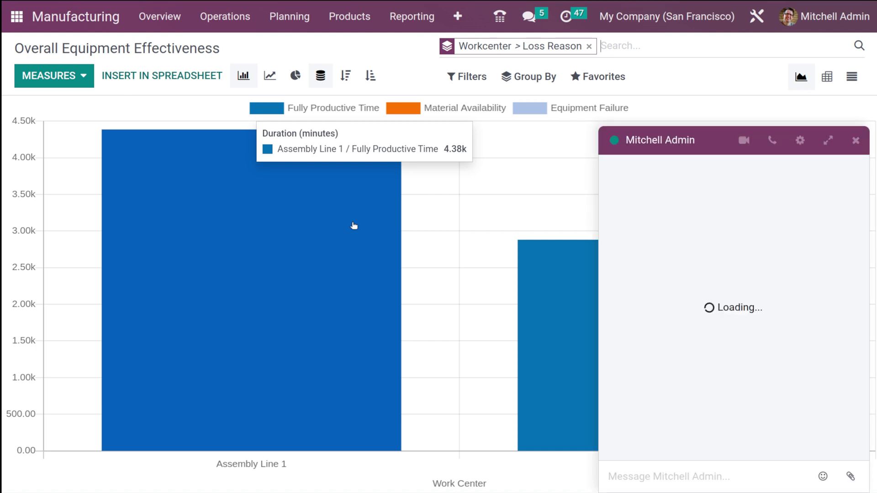
left_click(855, 141)
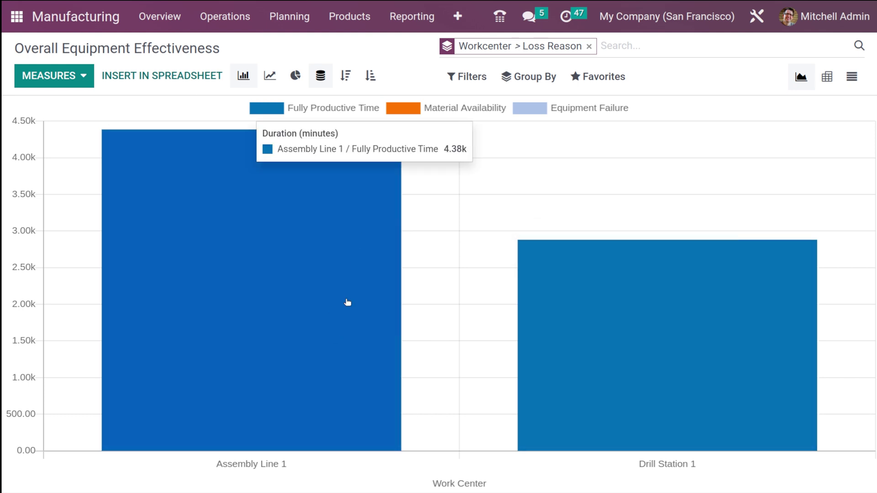
Step: Review the equipment effectiveness report's available measures and preview its line and pie charts before returning to the bar chart
left_click(76, 74)
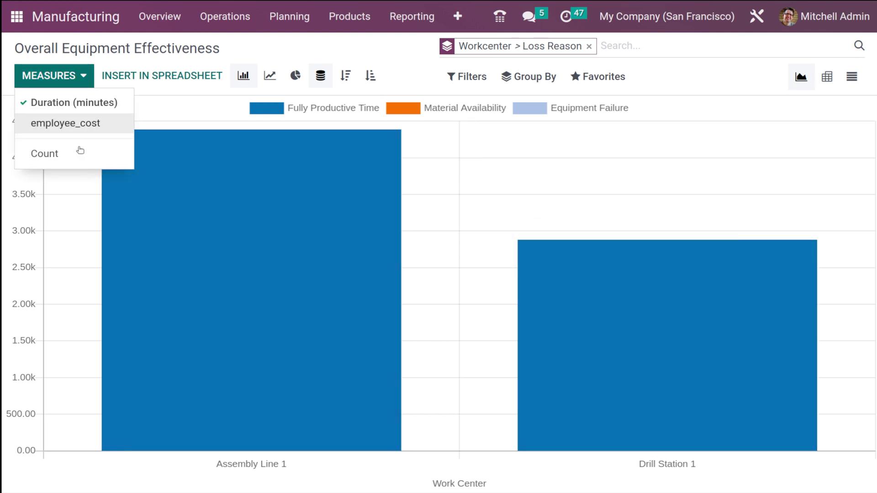
left_click(183, 108)
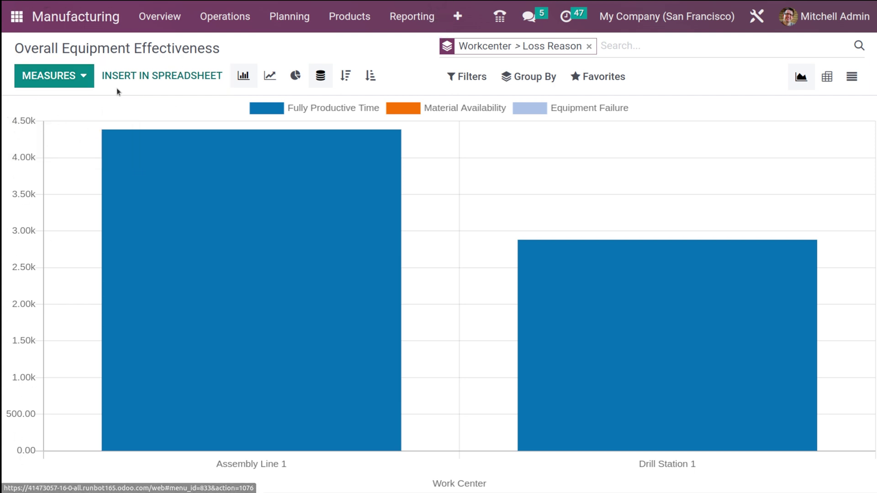
left_click(243, 76)
left_click(270, 74)
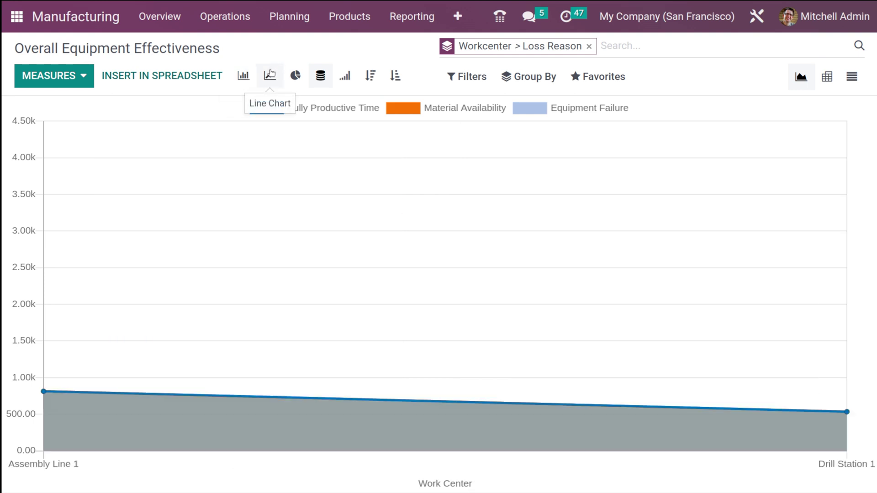
left_click(296, 76)
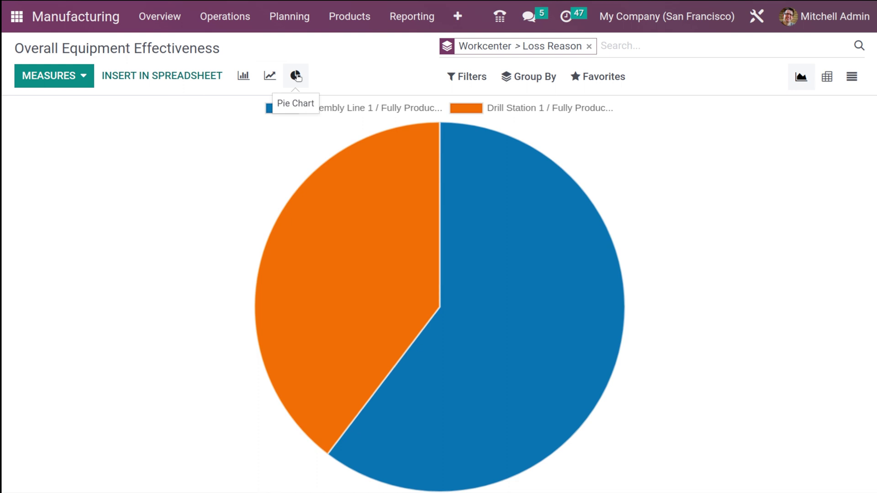
left_click(244, 77)
Step: Try the Availability Losses and Performance Losses filters on the equipment effectiveness chart, and leave only Quality Losses applied
left_click(465, 77)
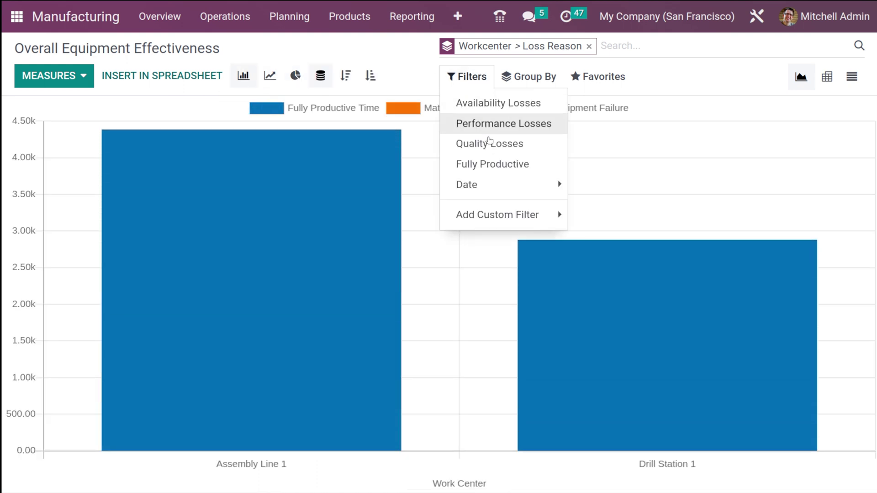
left_click(478, 105)
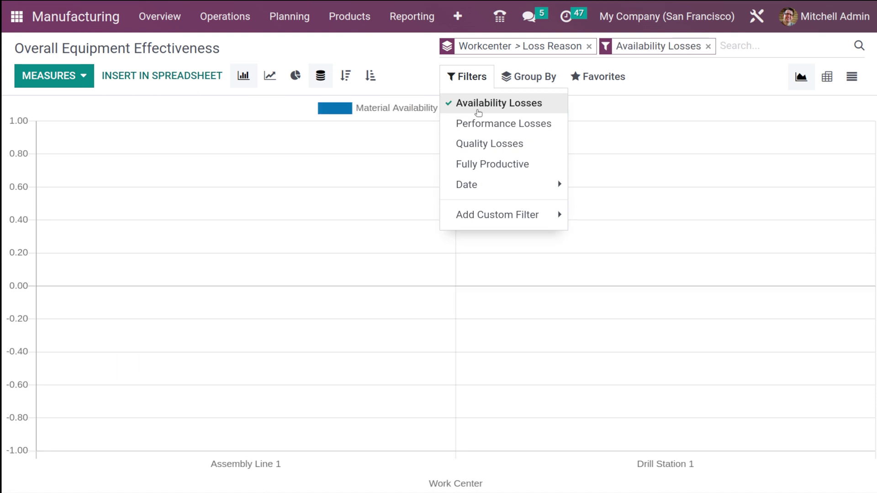
left_click(478, 110)
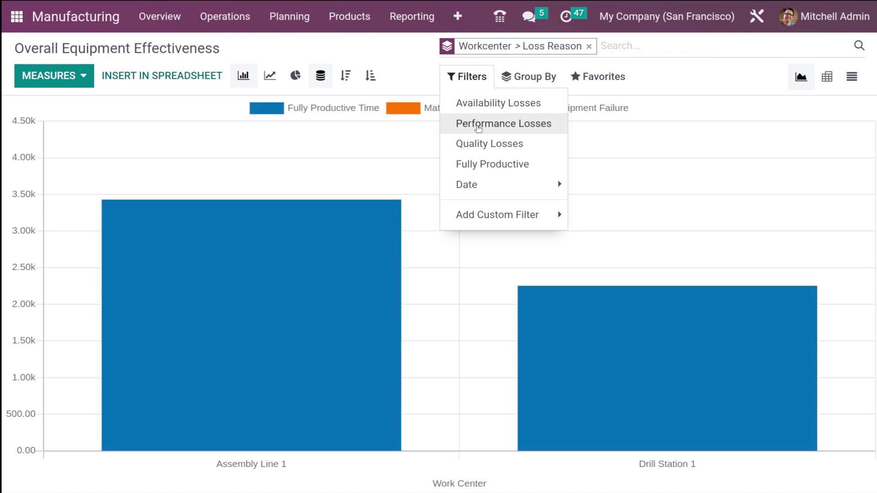
left_click(481, 131)
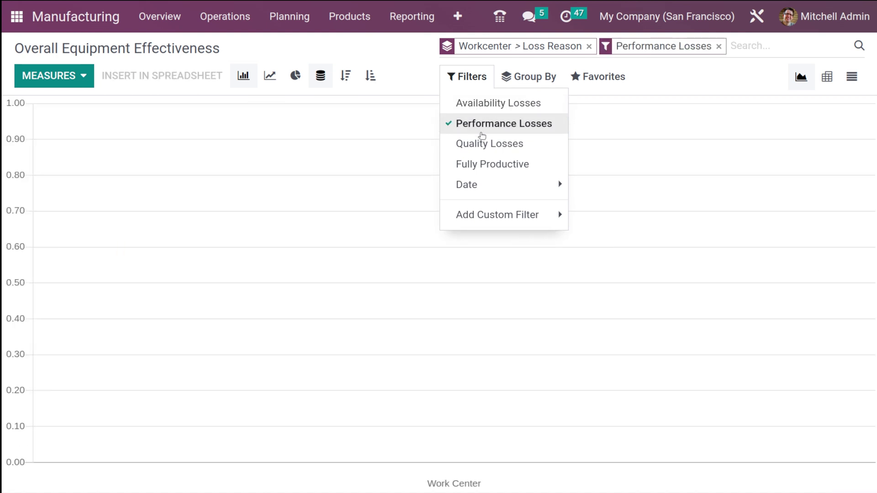
left_click(482, 132)
left_click(480, 149)
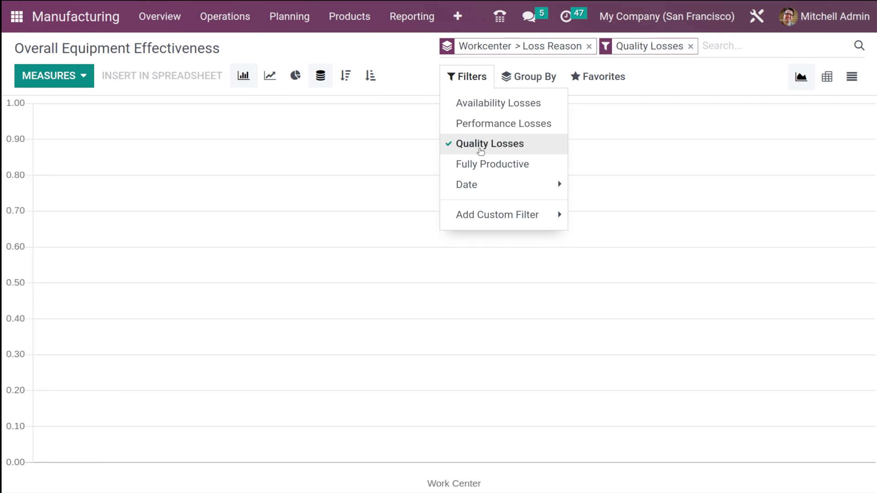
Step: Remove the Quality Losses filter from the effectiveness chart, and preview the Fully Productive filter before clearing it as well
left_click(480, 149)
left_click(487, 168)
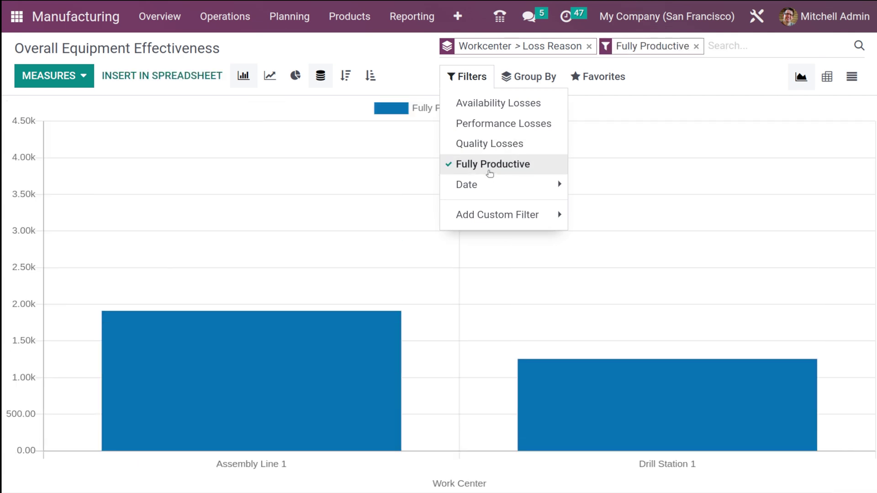
left_click(487, 167)
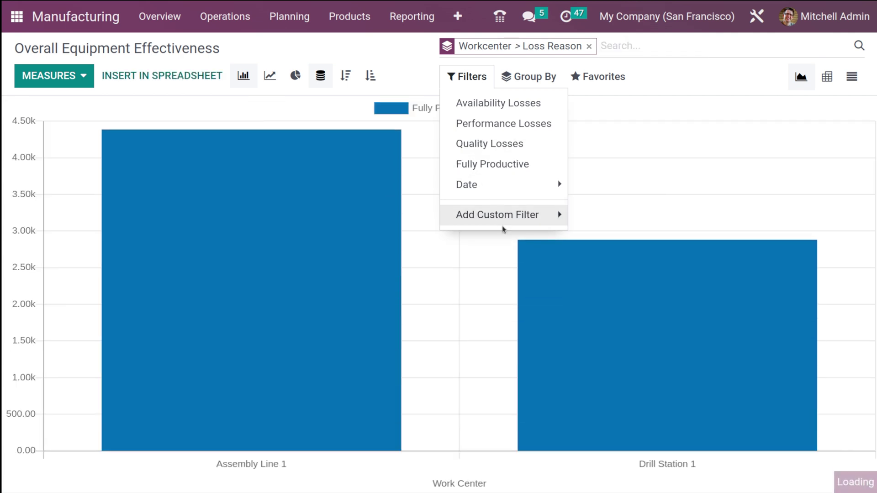
Step: Try grouping the effectiveness chart by User and without any grouping, and restore the Workcenter and Loss Reason grouping
left_click(521, 79)
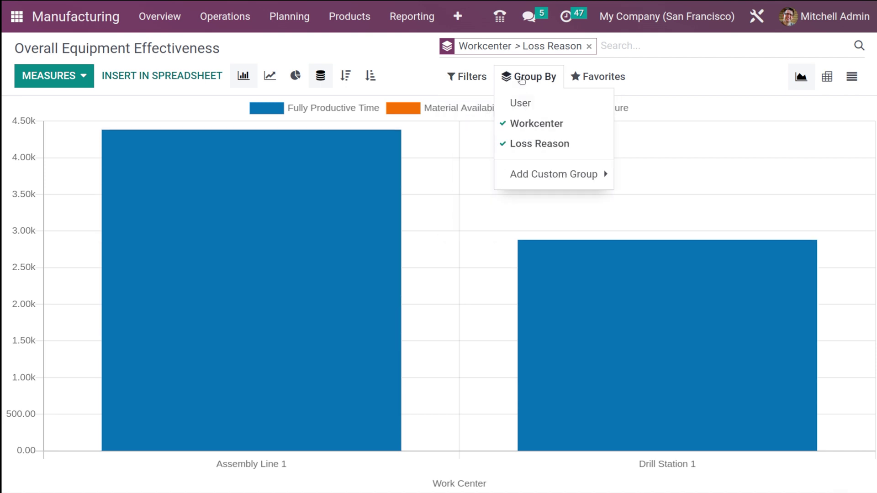
left_click(524, 106)
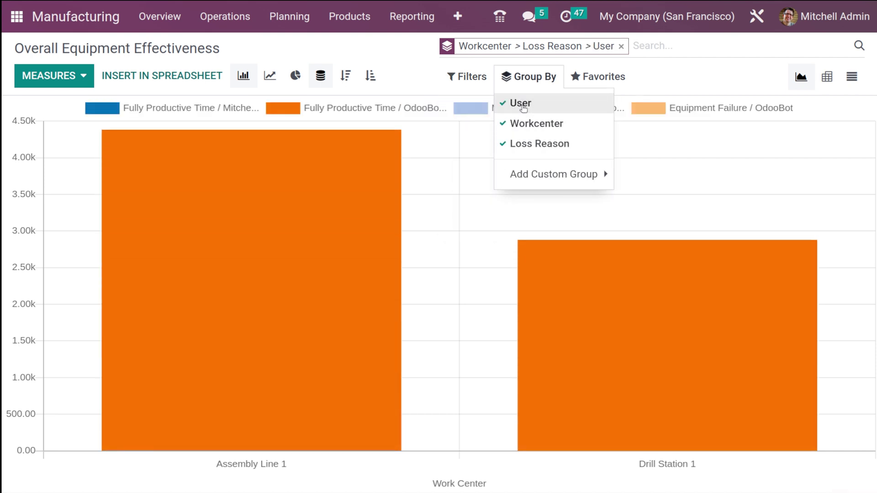
left_click(523, 106)
left_click(523, 124)
left_click(535, 145)
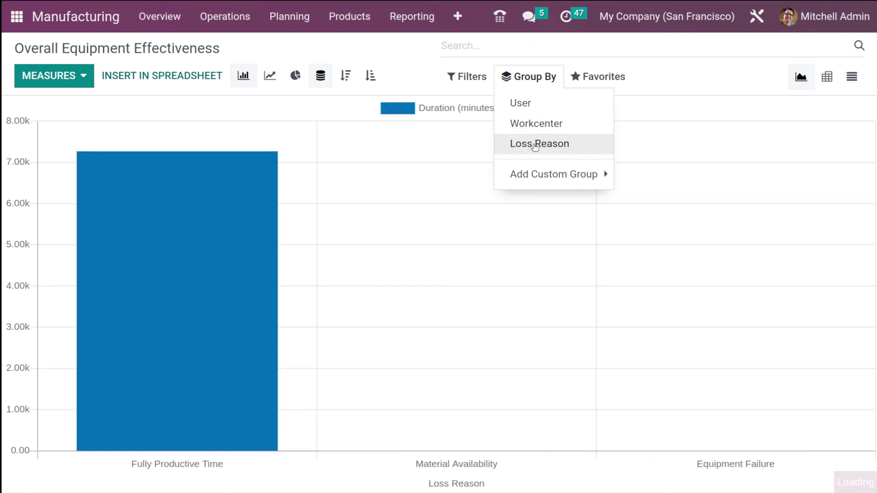
left_click(539, 124)
left_click(530, 145)
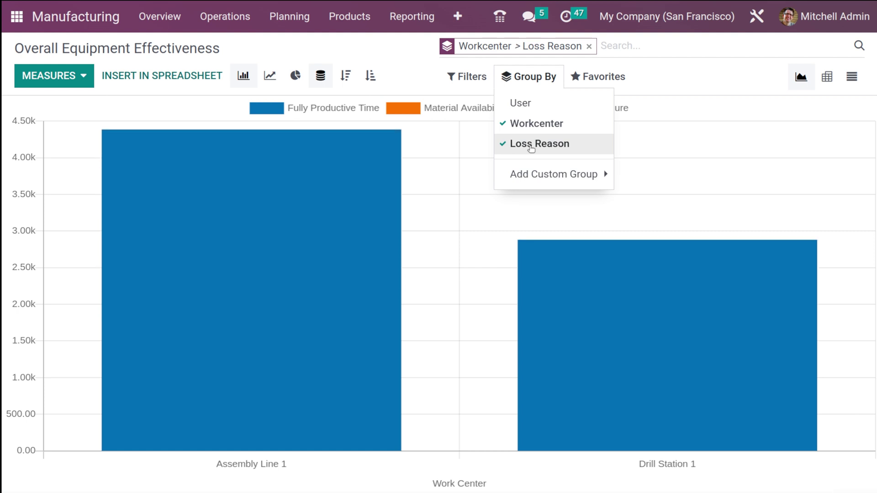
Step: Review the effectiveness report's custom grouping option and its favorites options for saving or sharing the current search
left_click(537, 184)
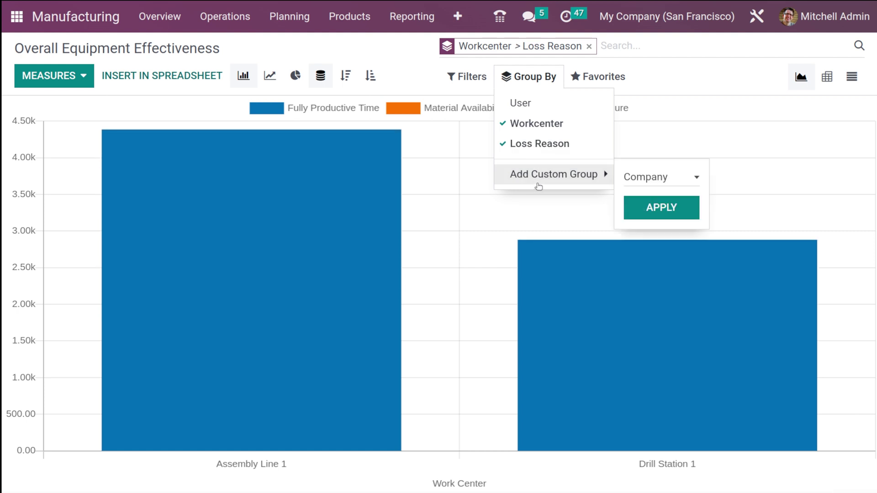
left_click(612, 83)
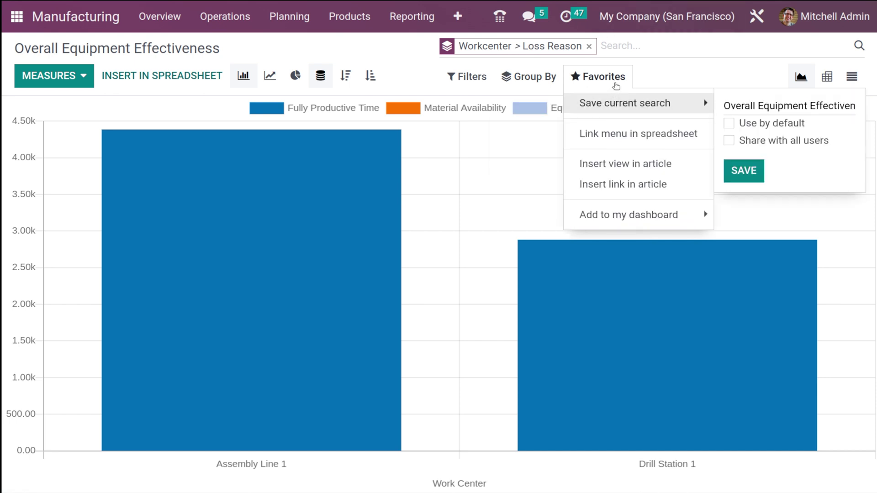
left_click(688, 73)
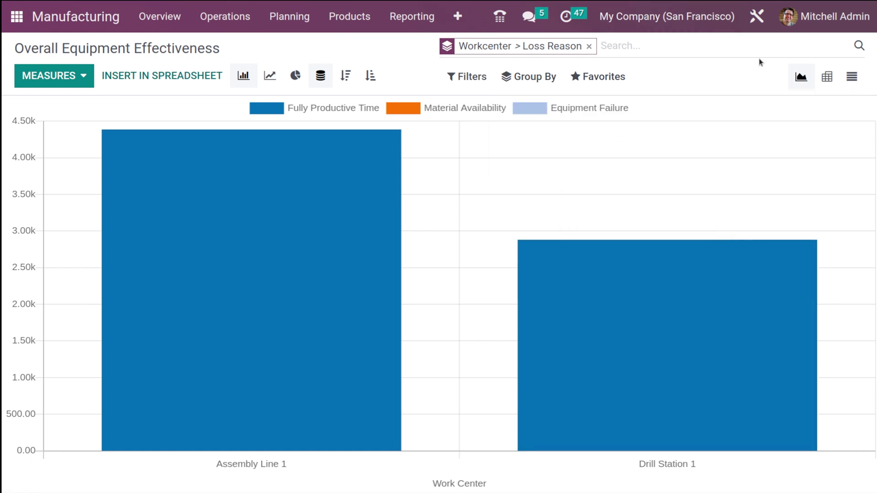
Step: Show the equipment effectiveness data as a pivot table, and preview it with flipped axes before restoring the original orientation
left_click(827, 75)
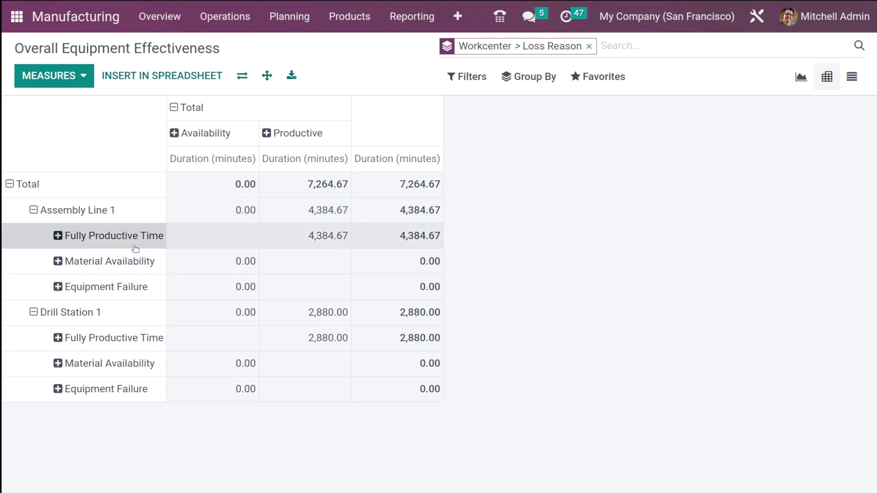
left_click(233, 76)
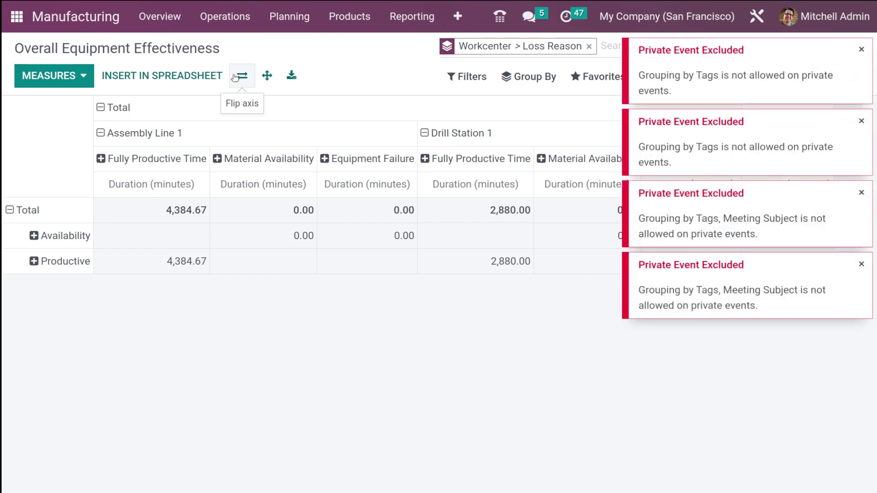
left_click(234, 76)
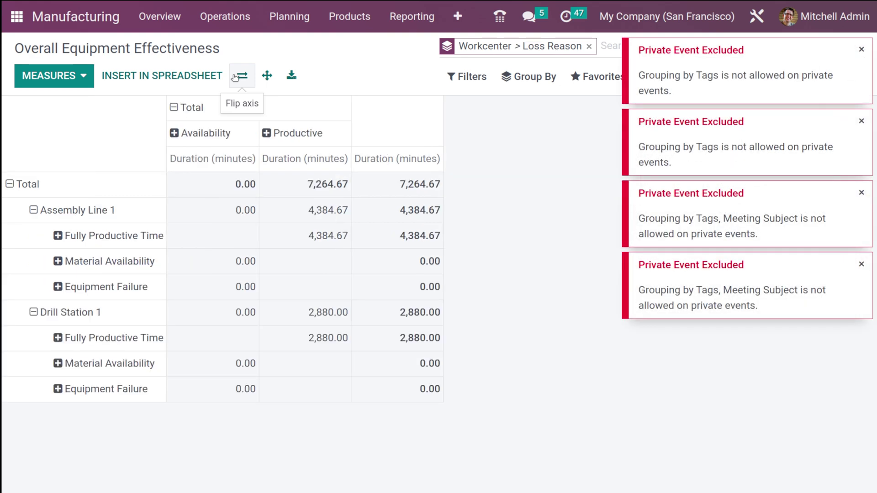
left_click(268, 77)
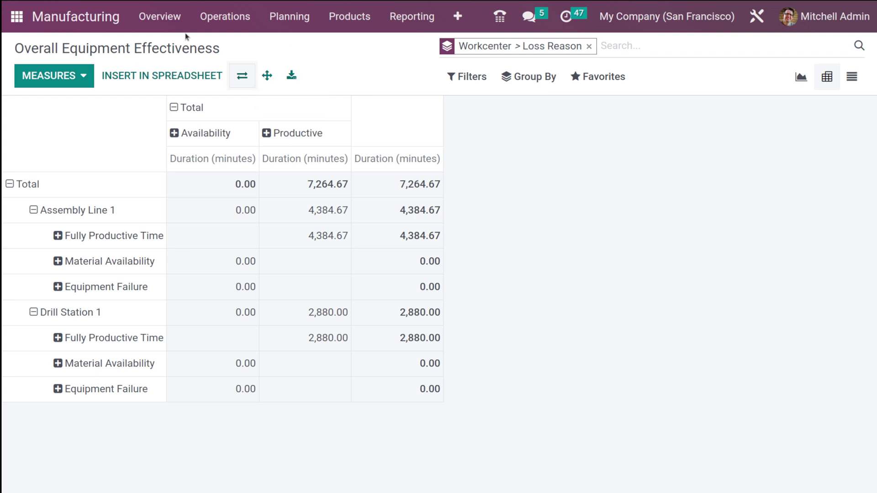
Step: Add the employee_cost measure to the pivot table alongside Duration (minutes)
left_click(63, 85)
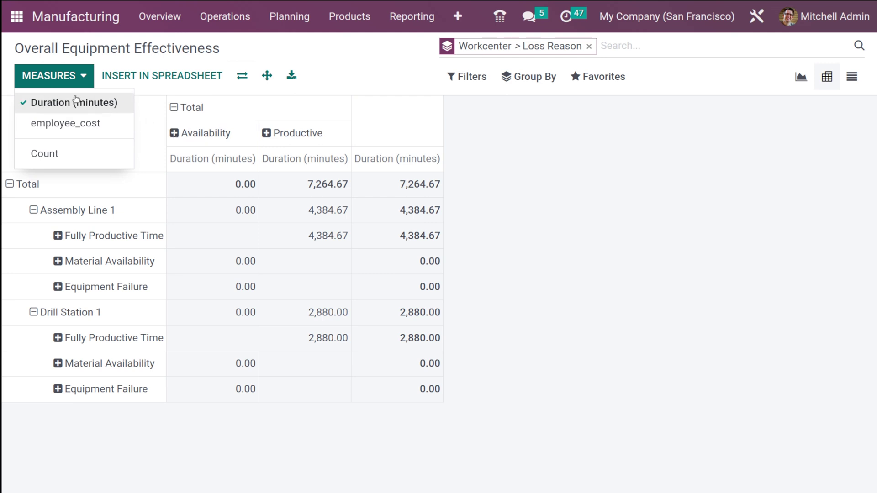
left_click(55, 120)
left_click(854, 140)
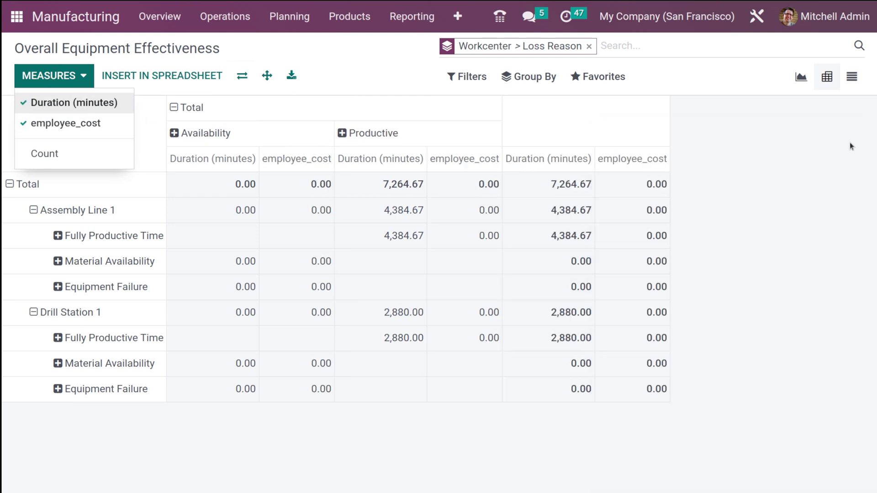
left_click(849, 141)
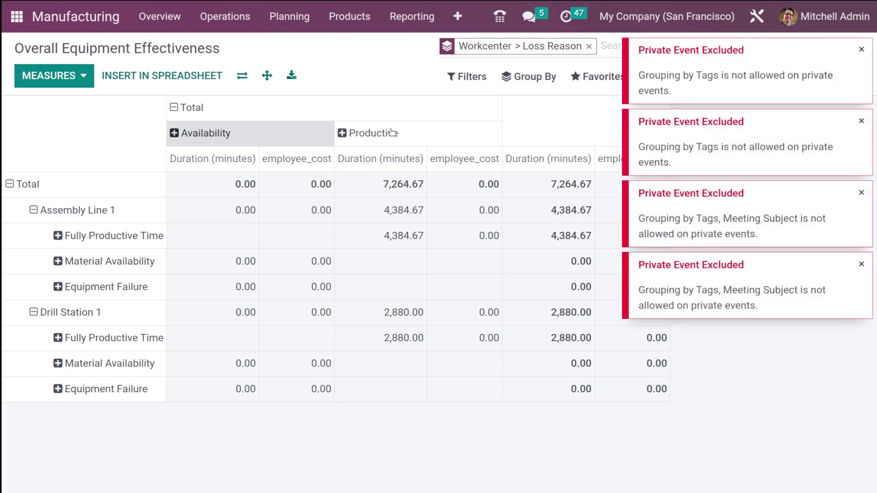
Step: Dismiss all the Private Event Excluded notifications covering the pivot table
left_click(861, 51)
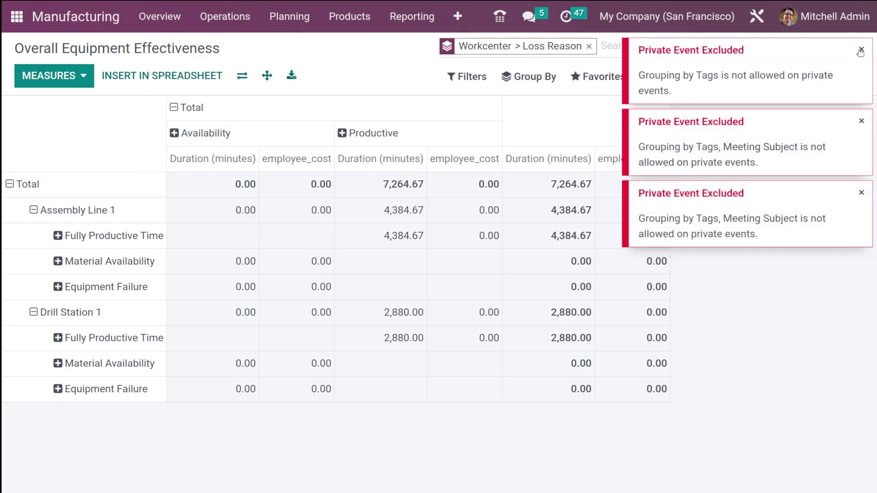
left_click(860, 51)
left_click(861, 50)
left_click(861, 51)
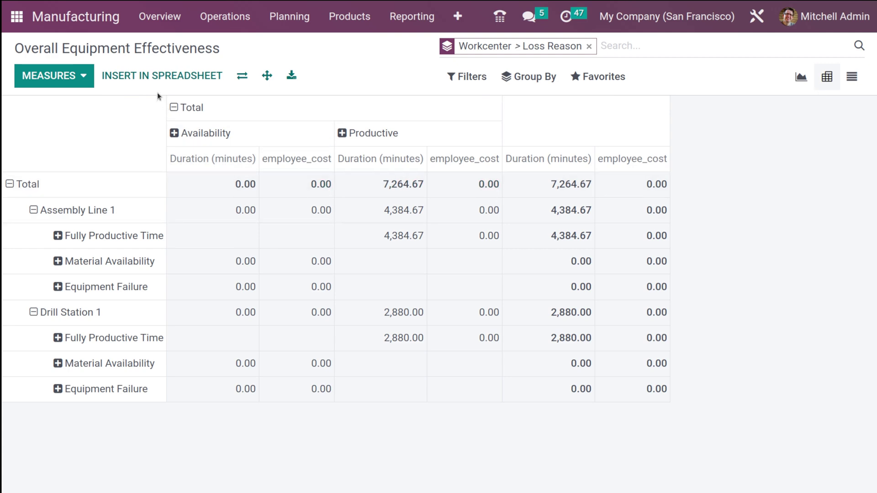
Step: Review the pivot table's filter options, and show the report as a list with Assembly Line 1's Fully Productive Time records expanded
left_click(472, 80)
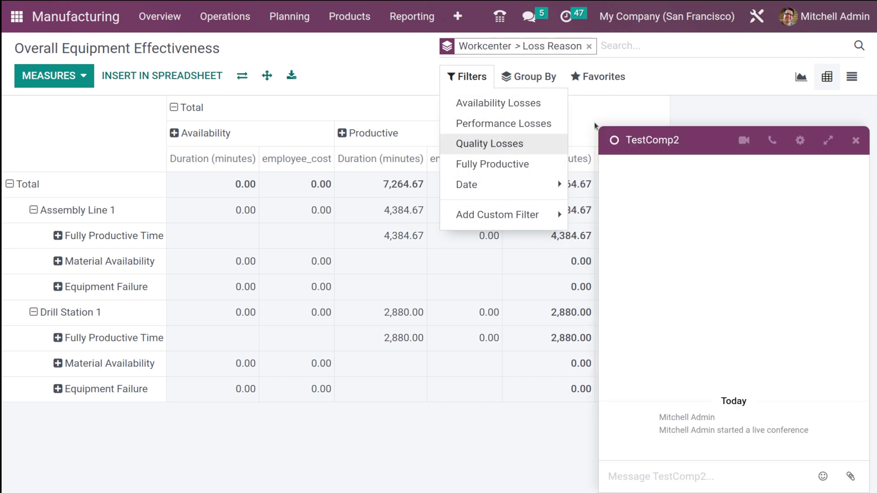
left_click(690, 95)
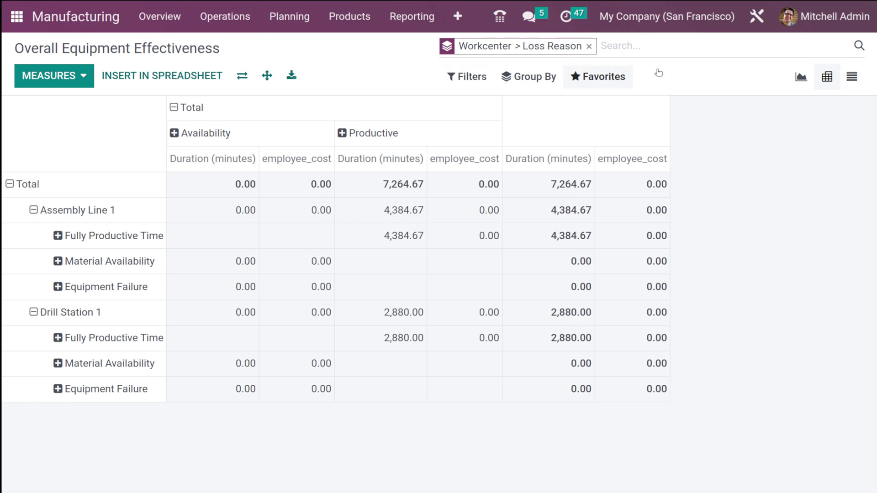
left_click(851, 77)
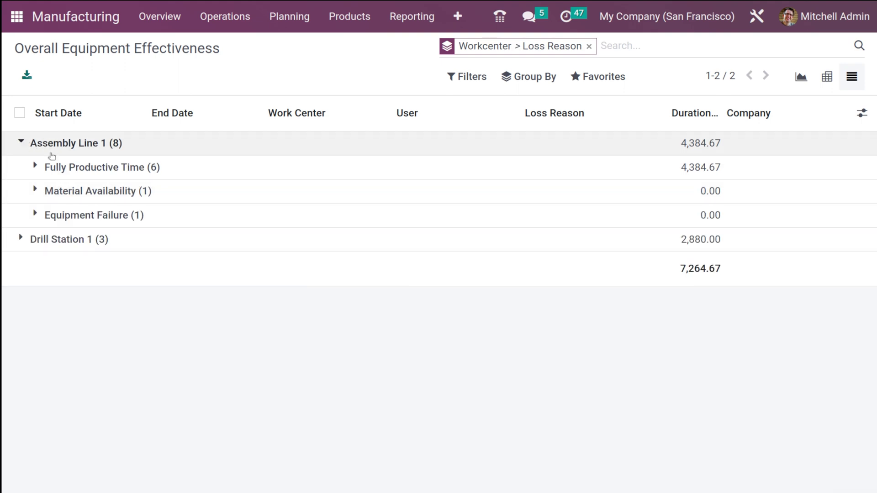
left_click(35, 167)
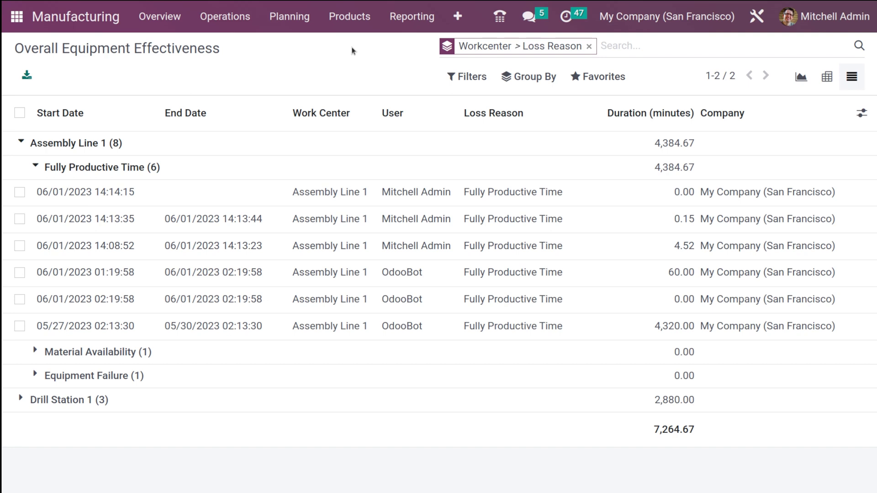
Step: Open the Production Analysis report and review the measures available for its chart
left_click(424, 19)
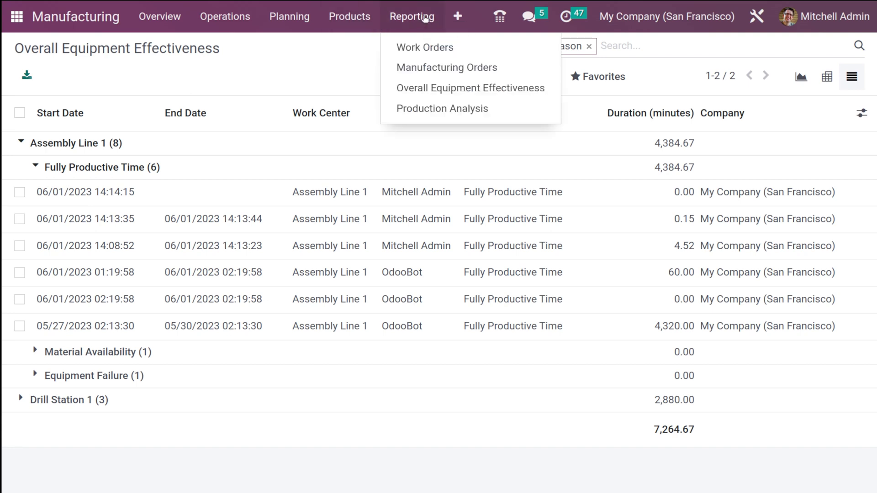
left_click(442, 114)
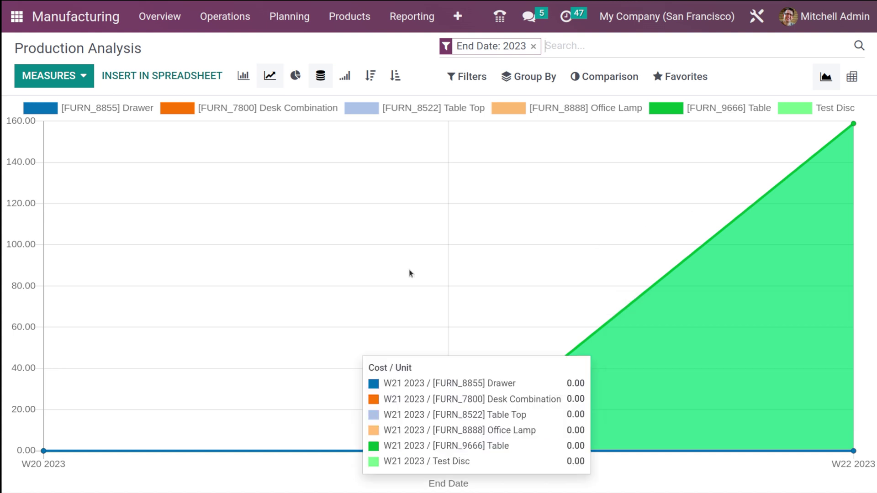
left_click(64, 81)
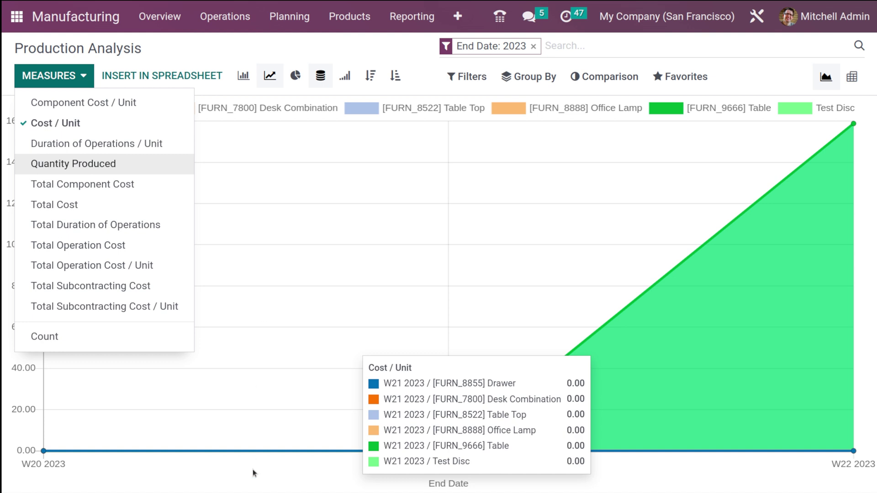
left_click(68, 75)
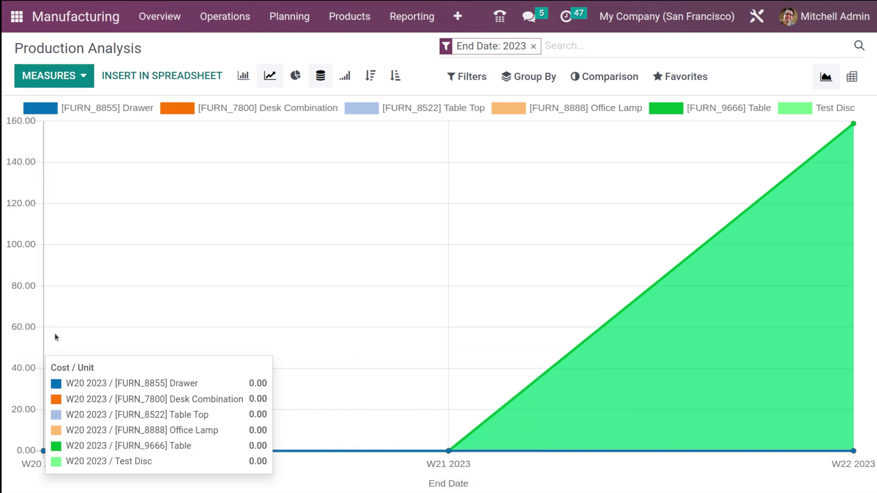
Step: Preview the Duration of Operations / Unit measure on the production chart, and set the measure to Quantity Produced
left_click(69, 78)
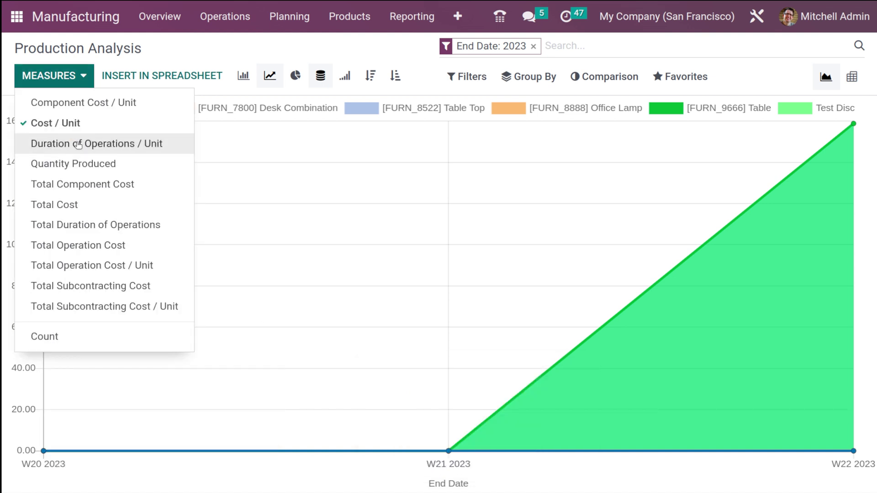
left_click(79, 144)
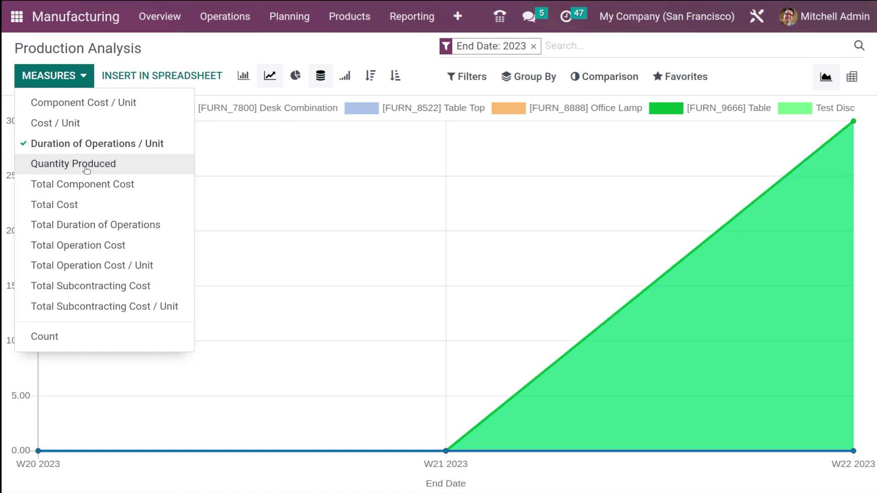
left_click(85, 167)
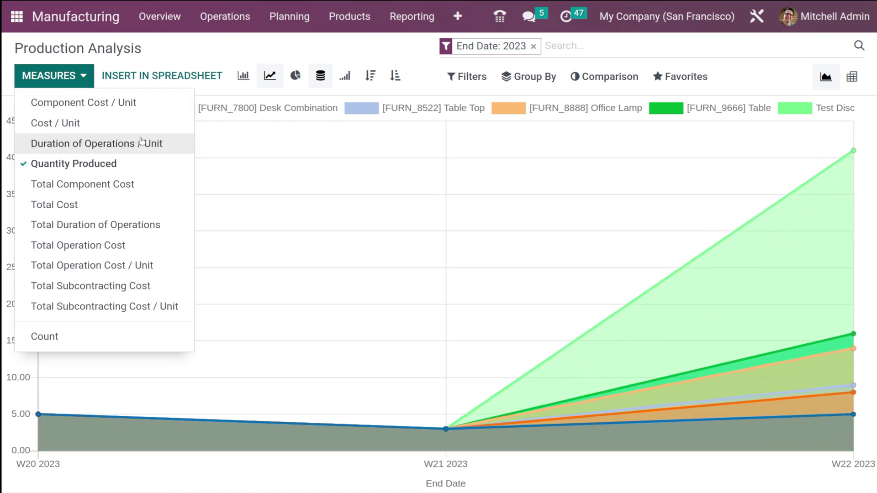
left_click(91, 77)
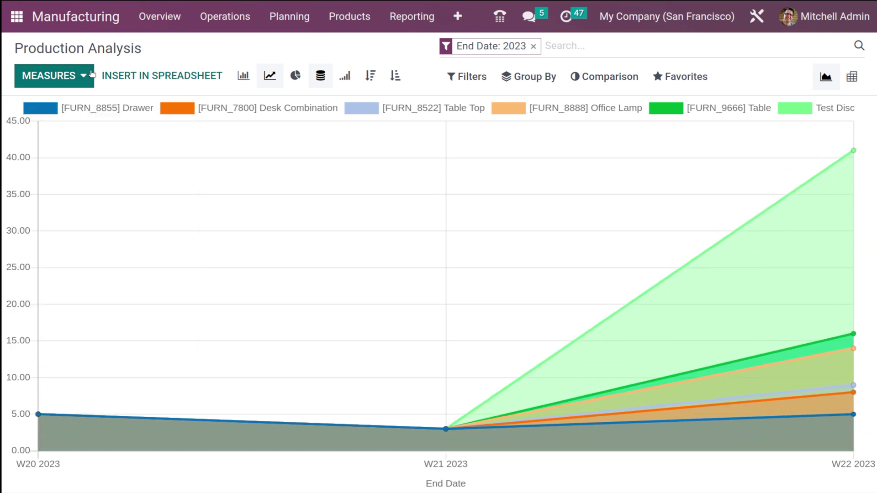
Step: Preview the quantity produced as bar and line charts, and display it as a pie chart
left_click(245, 75)
left_click(270, 75)
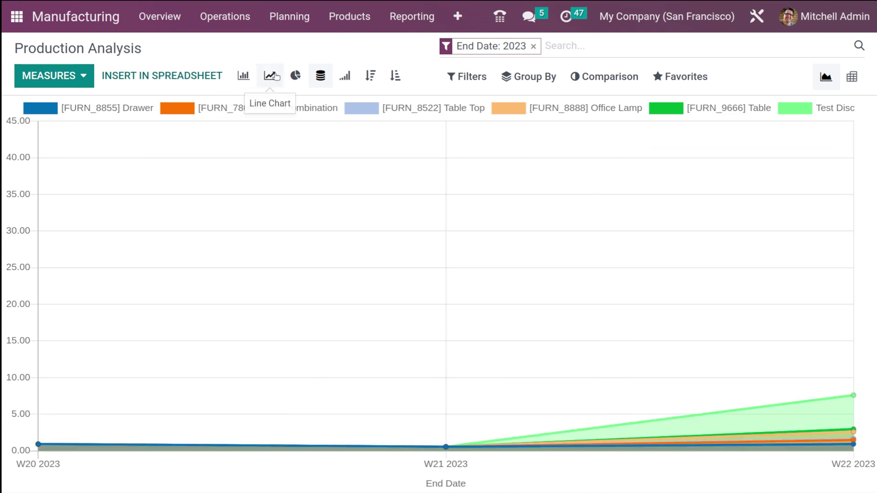
left_click(295, 76)
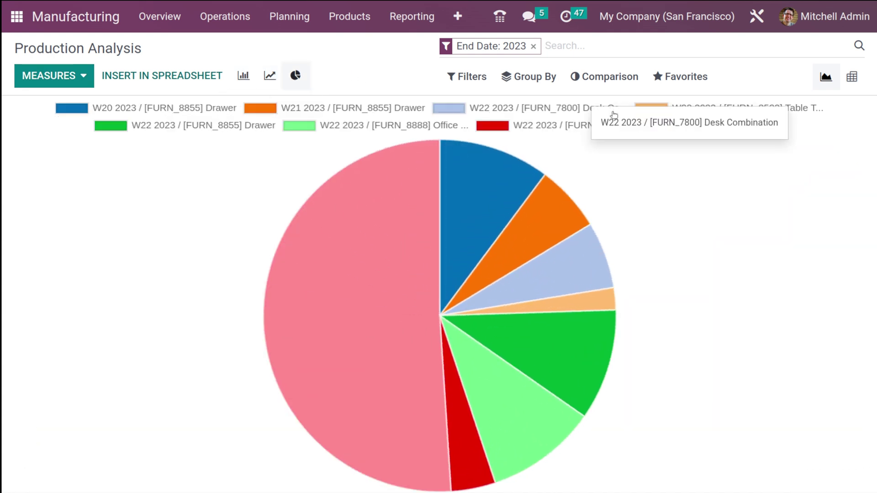
Step: Review the chart's End Date and custom filter options, and group the production chart by Product
left_click(464, 81)
left_click(471, 103)
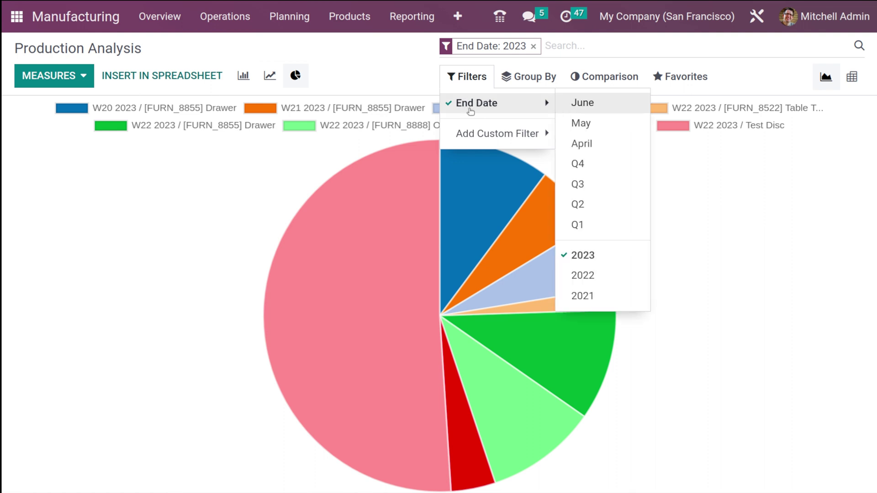
left_click(476, 137)
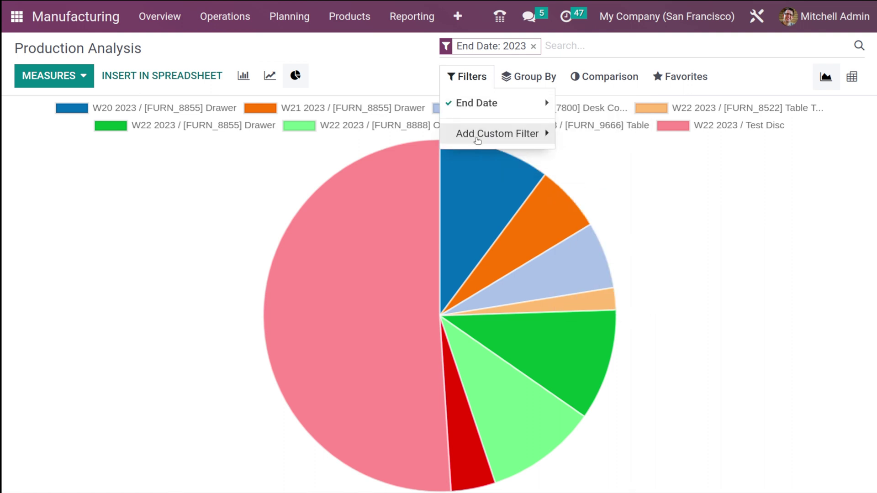
left_click(537, 86)
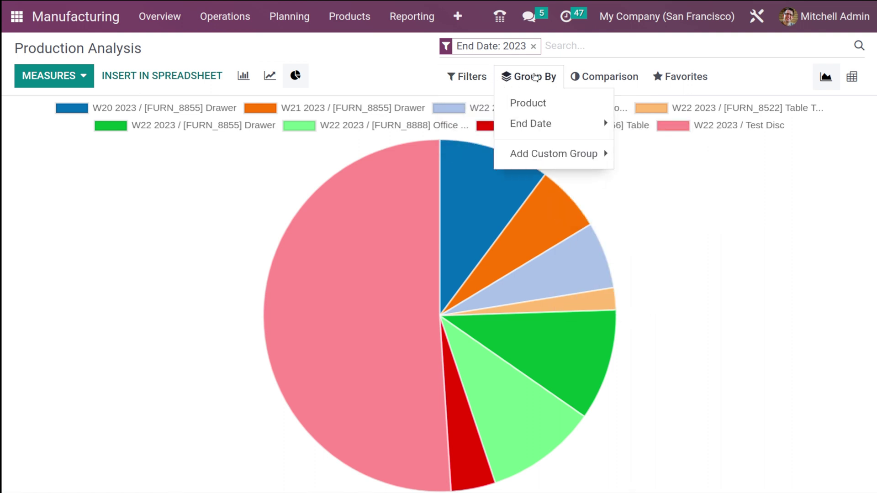
left_click(544, 103)
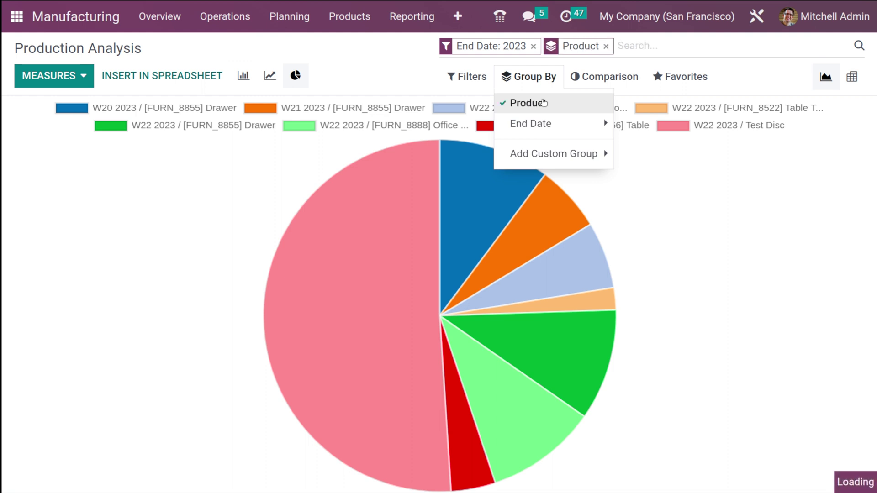
left_click(566, 153)
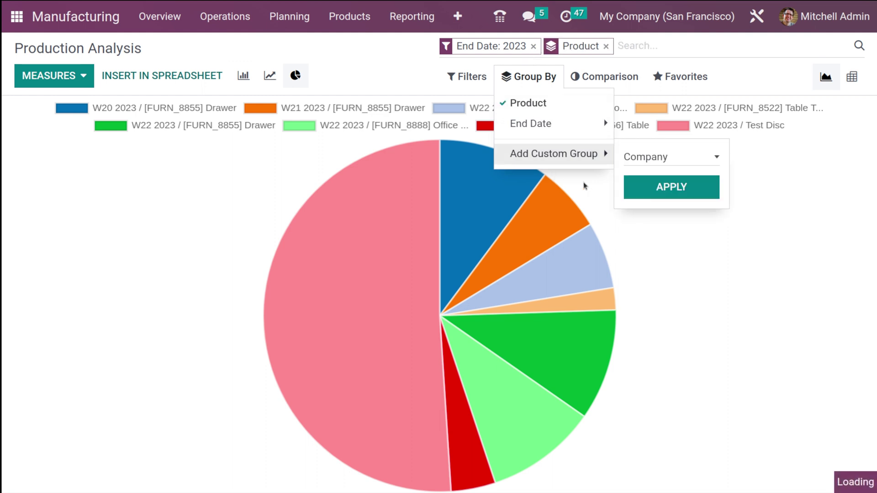
left_click(659, 219)
Step: Show the production report as a pivot table and add the Duration of Operations / Unit measure
left_click(857, 89)
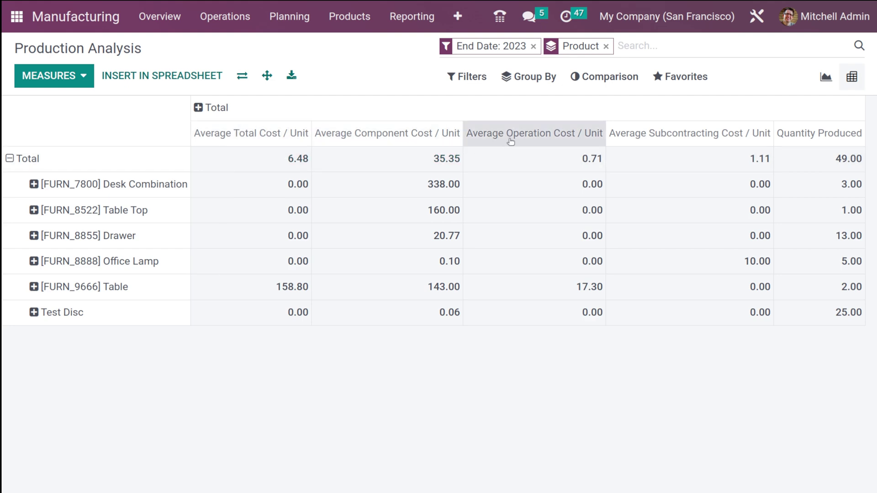
left_click(66, 74)
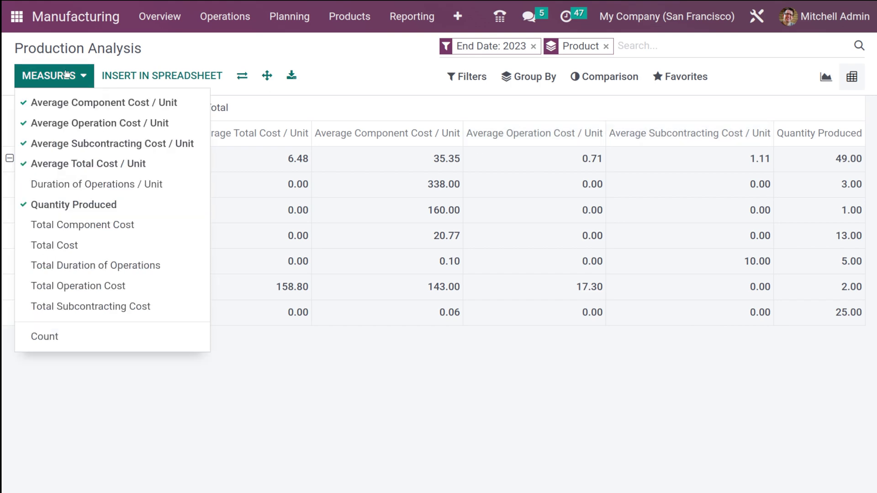
left_click(78, 185)
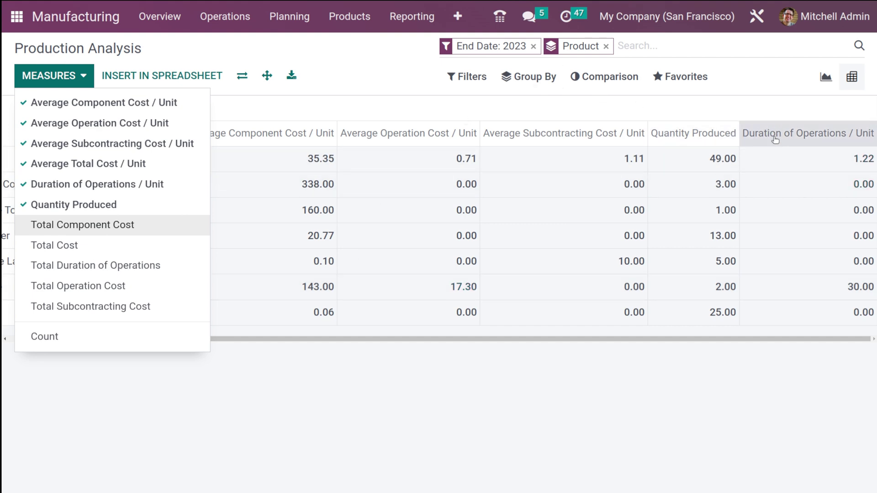
scroll(544, 182, "left", 3)
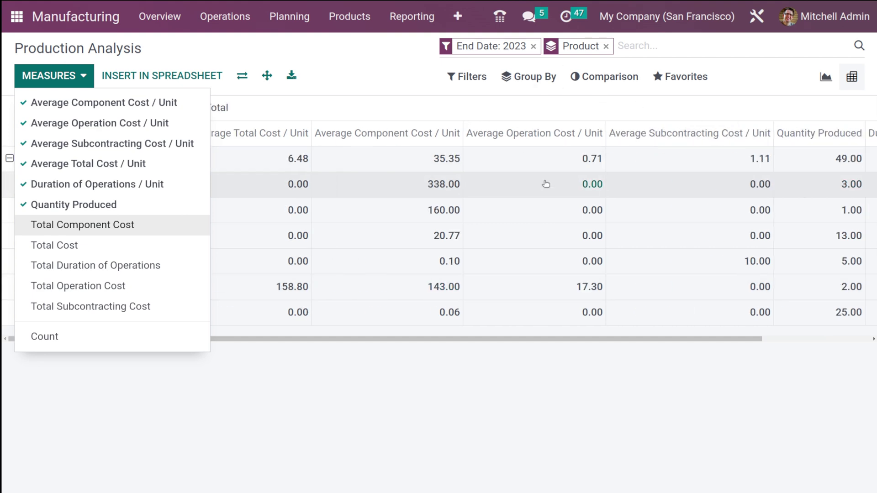
Step: Review the pivot table's End Date and custom grouping options
left_click(557, 72)
left_click(566, 122)
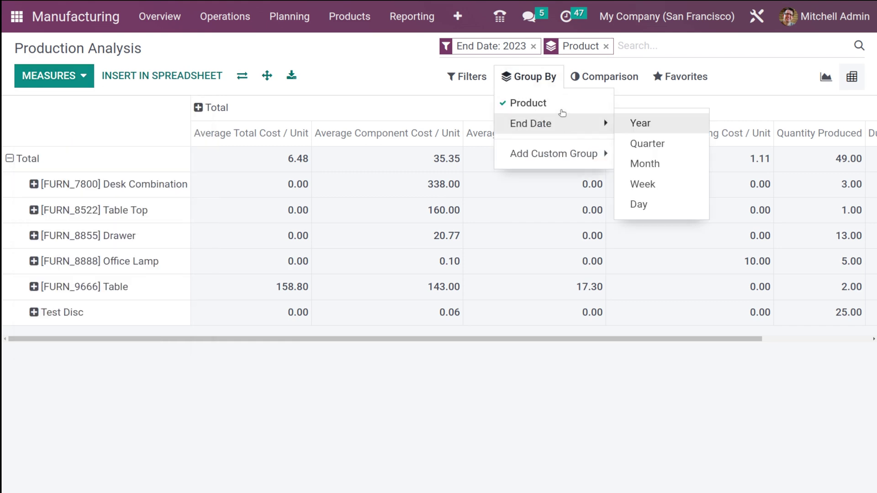
left_click(584, 153)
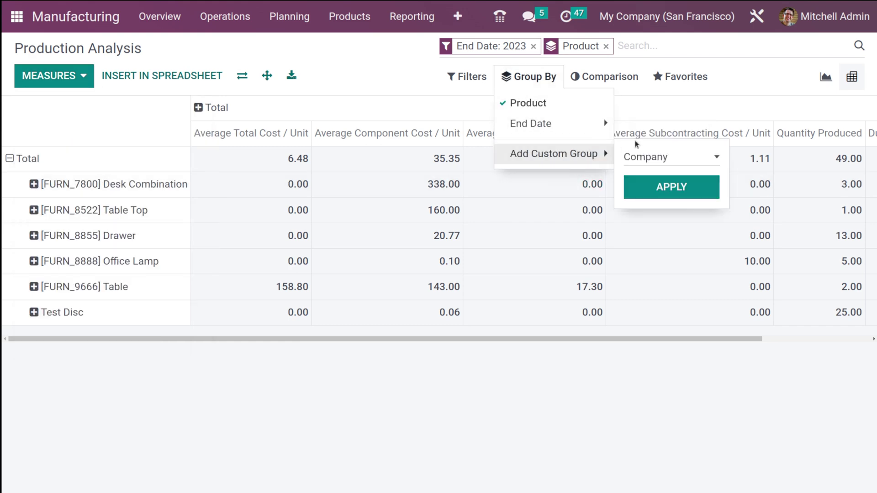
Step: Preview the End Date: Previous Year comparison on the pivot table, and set the comparison to End Date: Previous Period
left_click(629, 74)
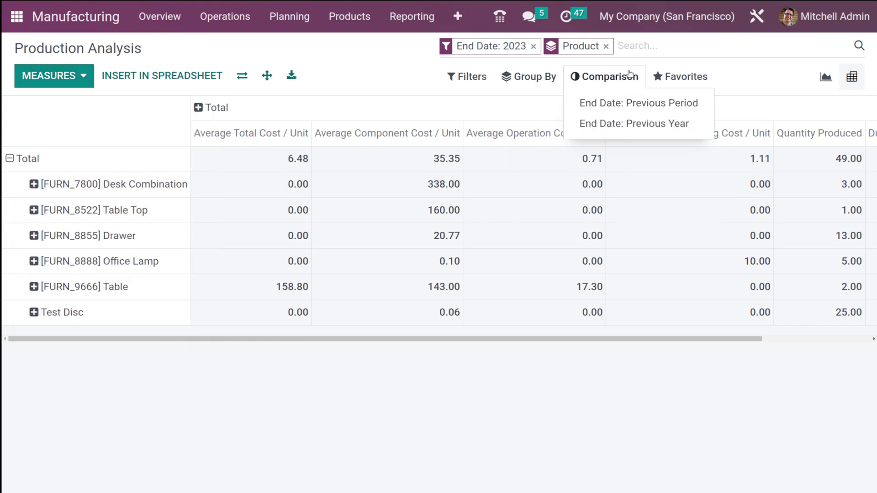
left_click(626, 104)
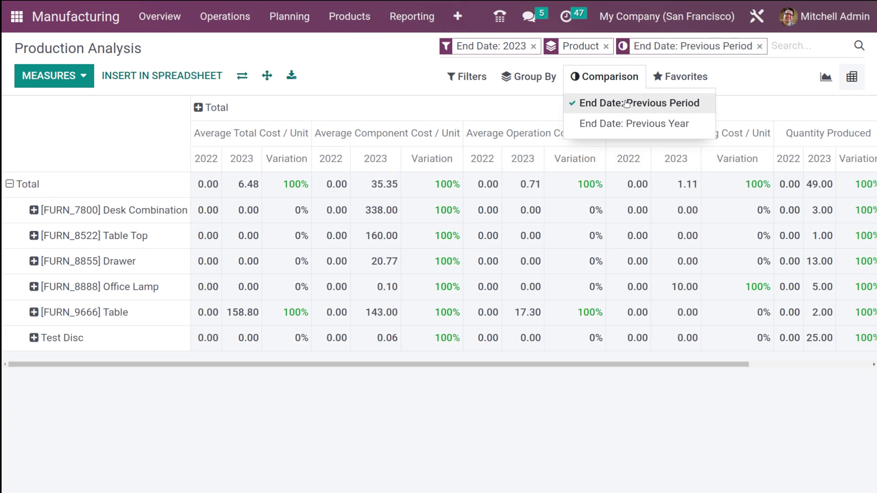
left_click(642, 122)
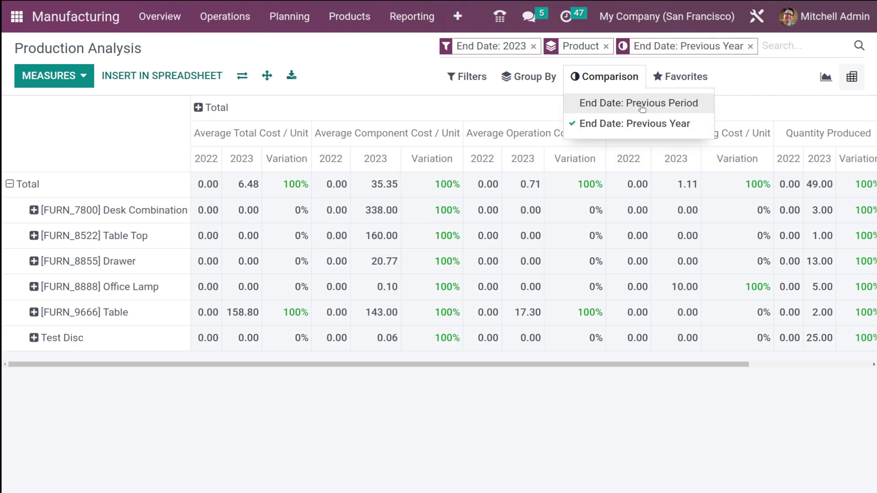
left_click(641, 104)
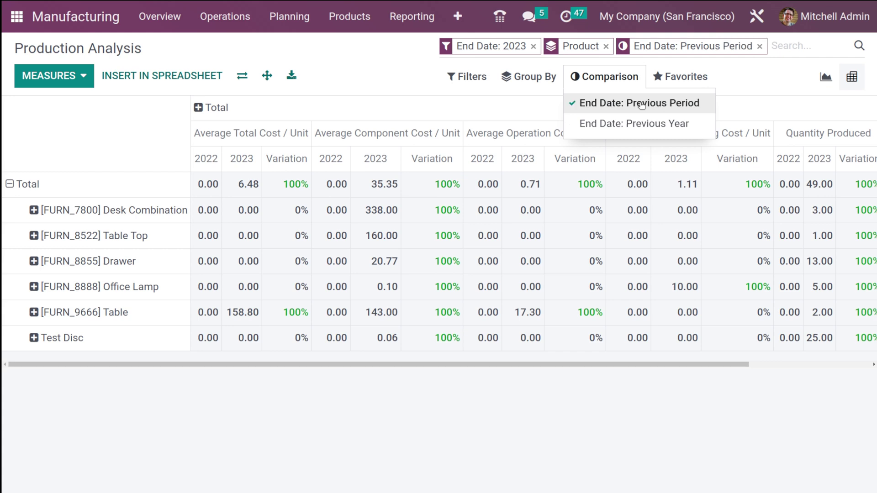
Step: View the previous-period comparison as a pie chart, and return to the pivot table to examine all its measure columns
left_click(831, 80)
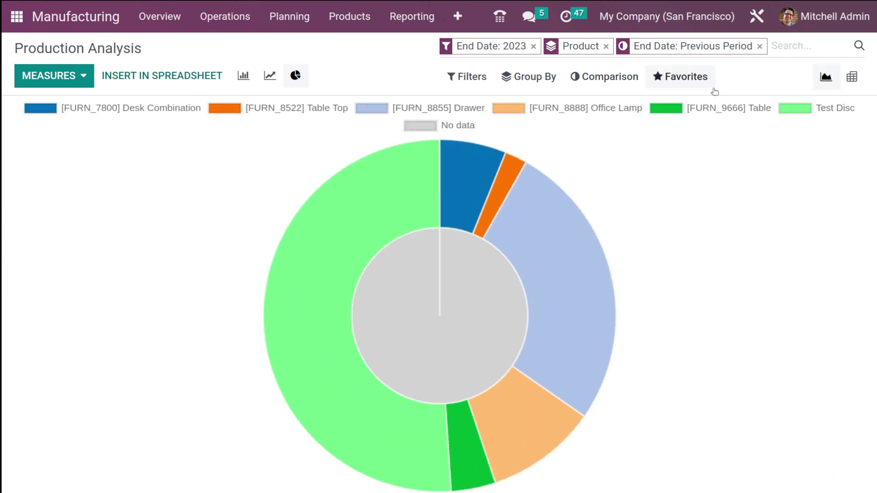
mouse_move(484, 254)
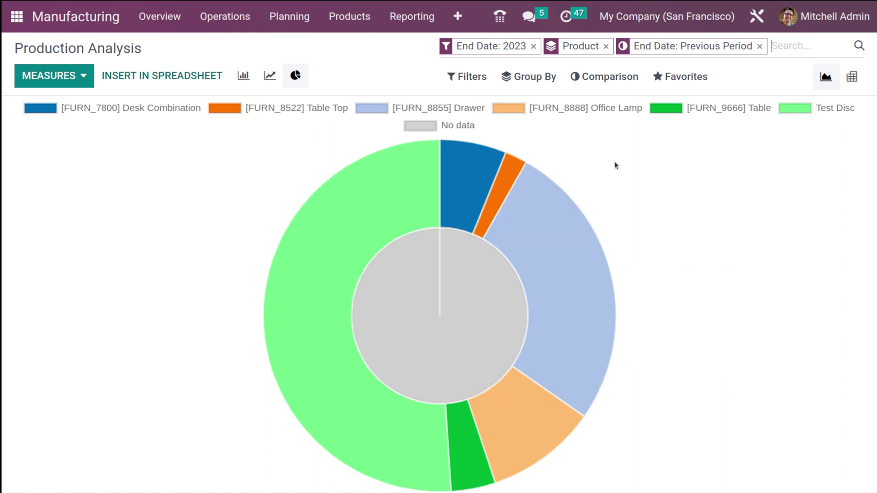
left_click(851, 79)
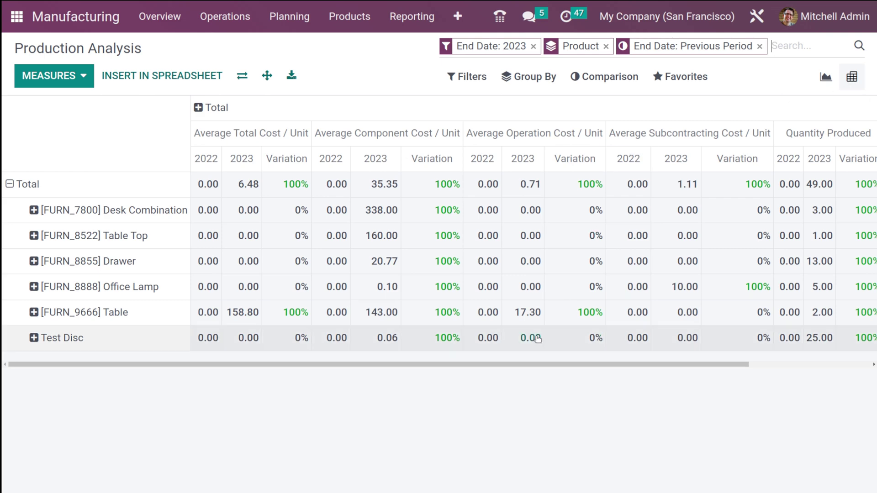
scroll(538, 337, "right", 5)
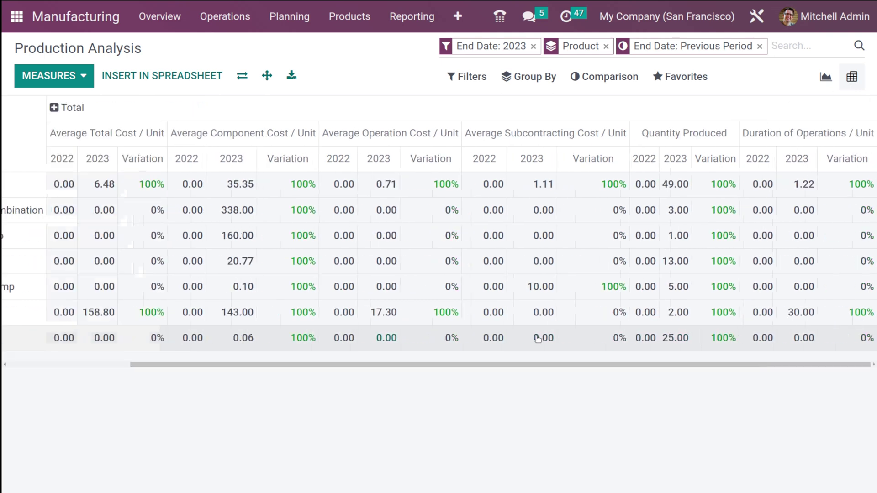
scroll(537, 338, "left", 5)
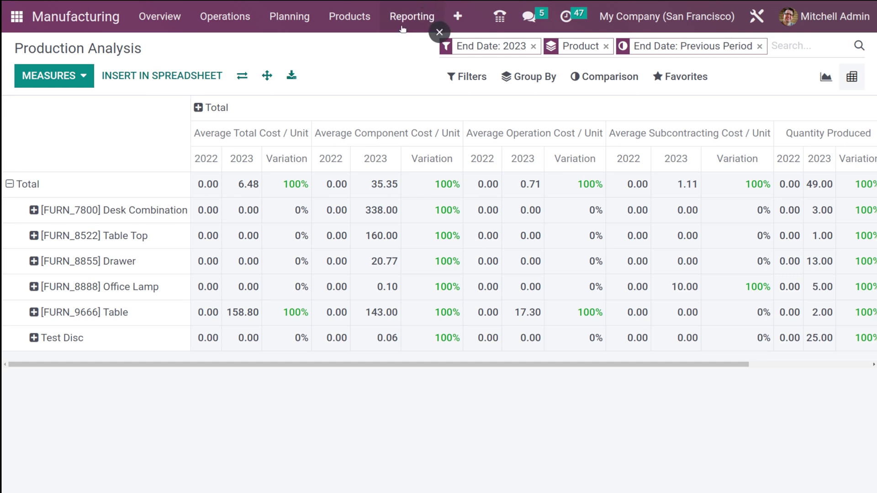
Step: Review the list of available manufacturing reports and close one of the open chat windows
left_click(425, 17)
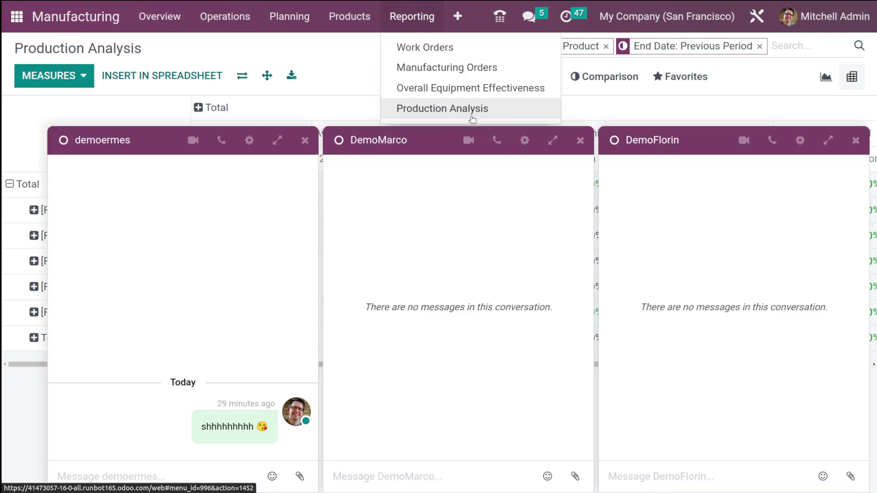
left_click(581, 141)
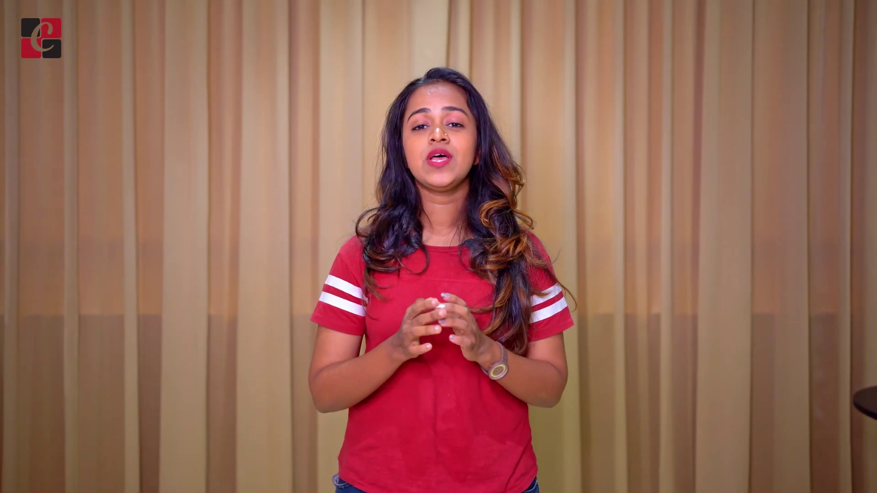